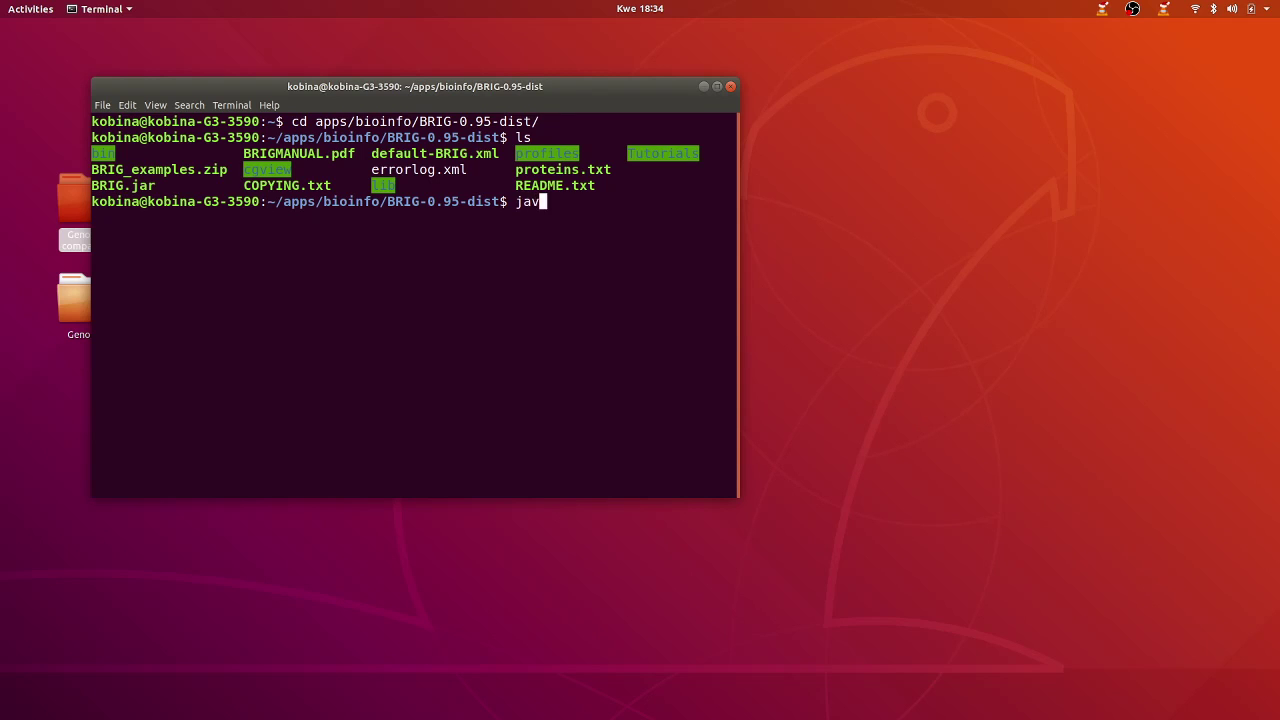
Launch BRIG by running java -jar BRIG.jar in the terminal and move its window away from the screen corner
text(r BRIG)
key(Tab)
key(Return)
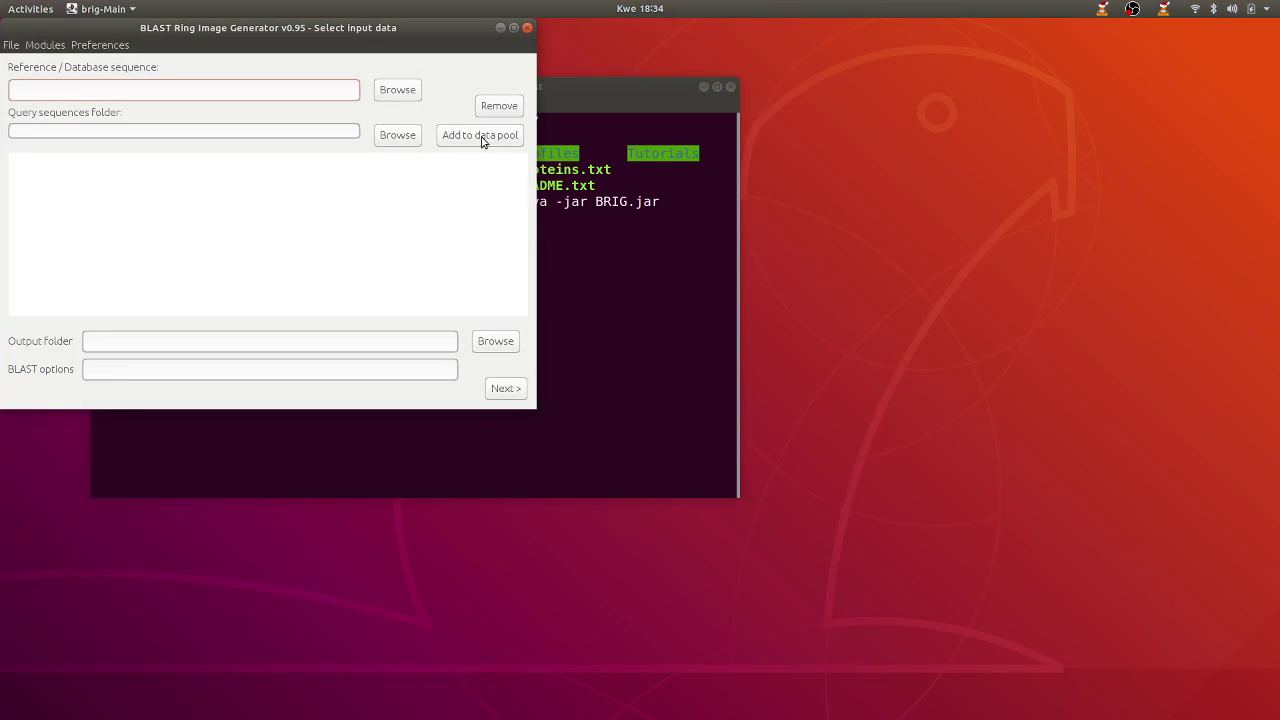
drag(372, 30, 488, 74)
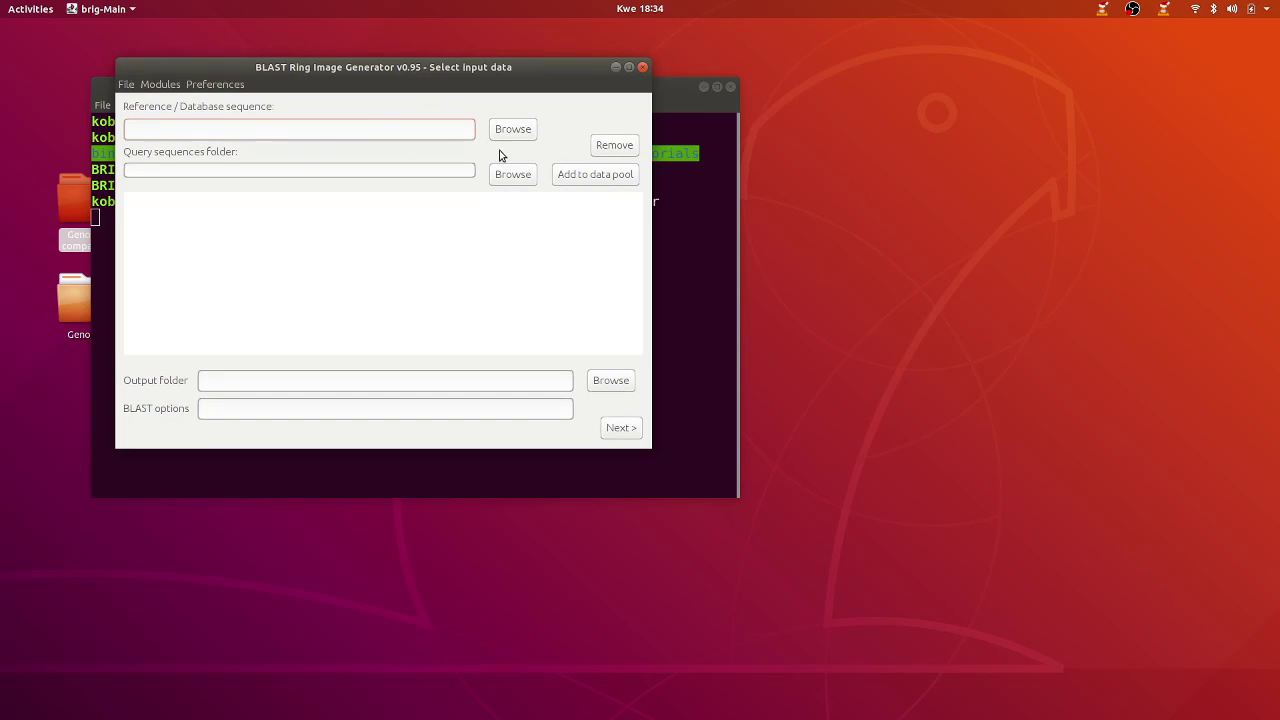
drag(403, 76, 416, 78)
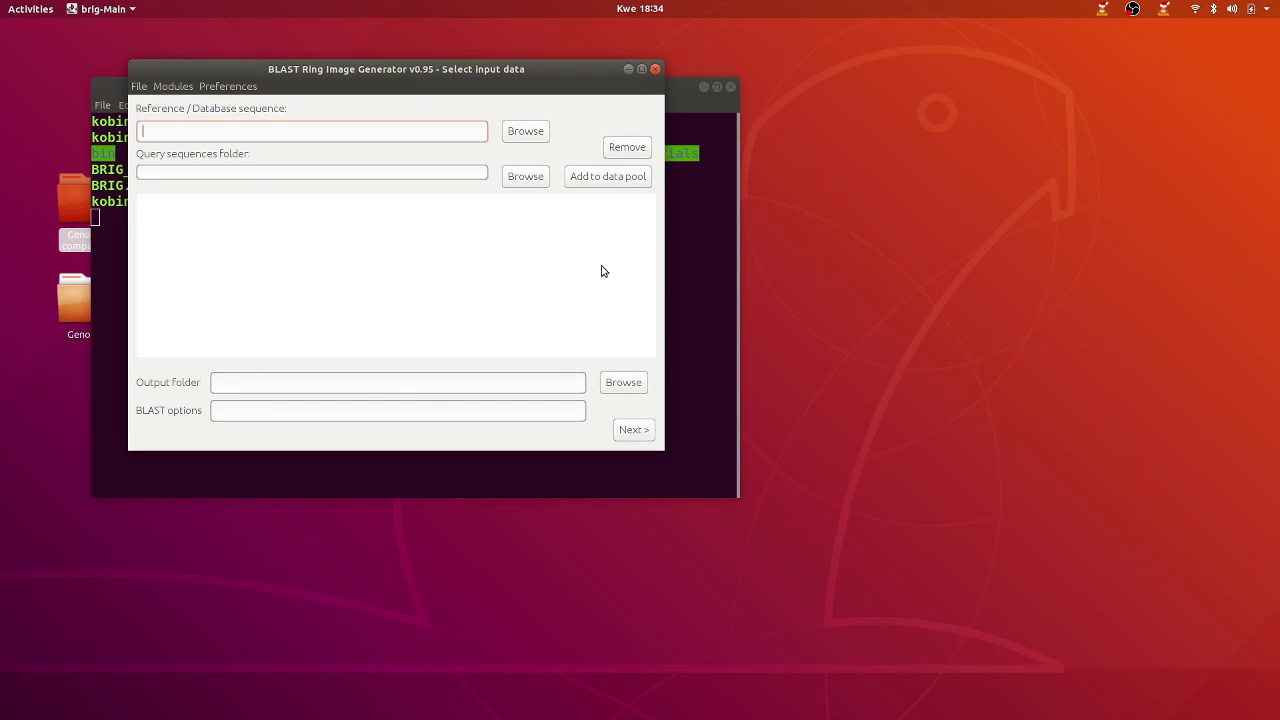
Set the reference sequence to Agy99.fasta from the Genomes folder on the Desktop
click(525, 131)
double_click(297, 241)
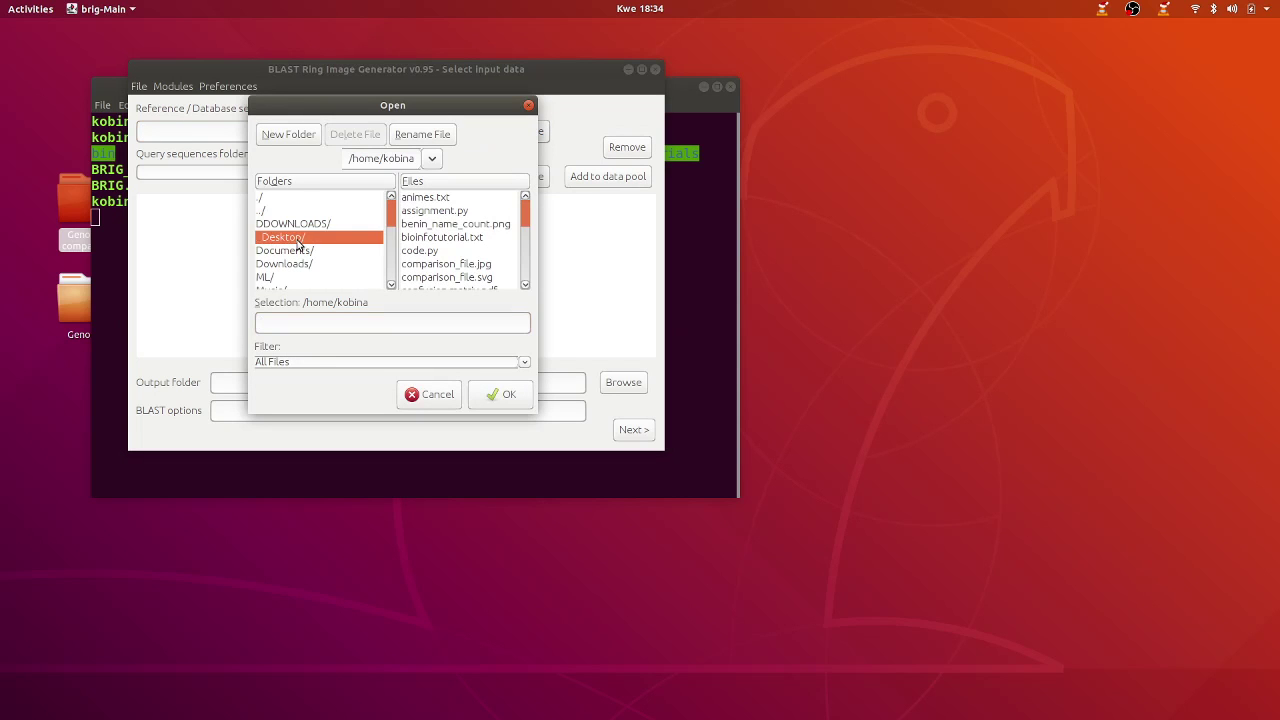
click(294, 239)
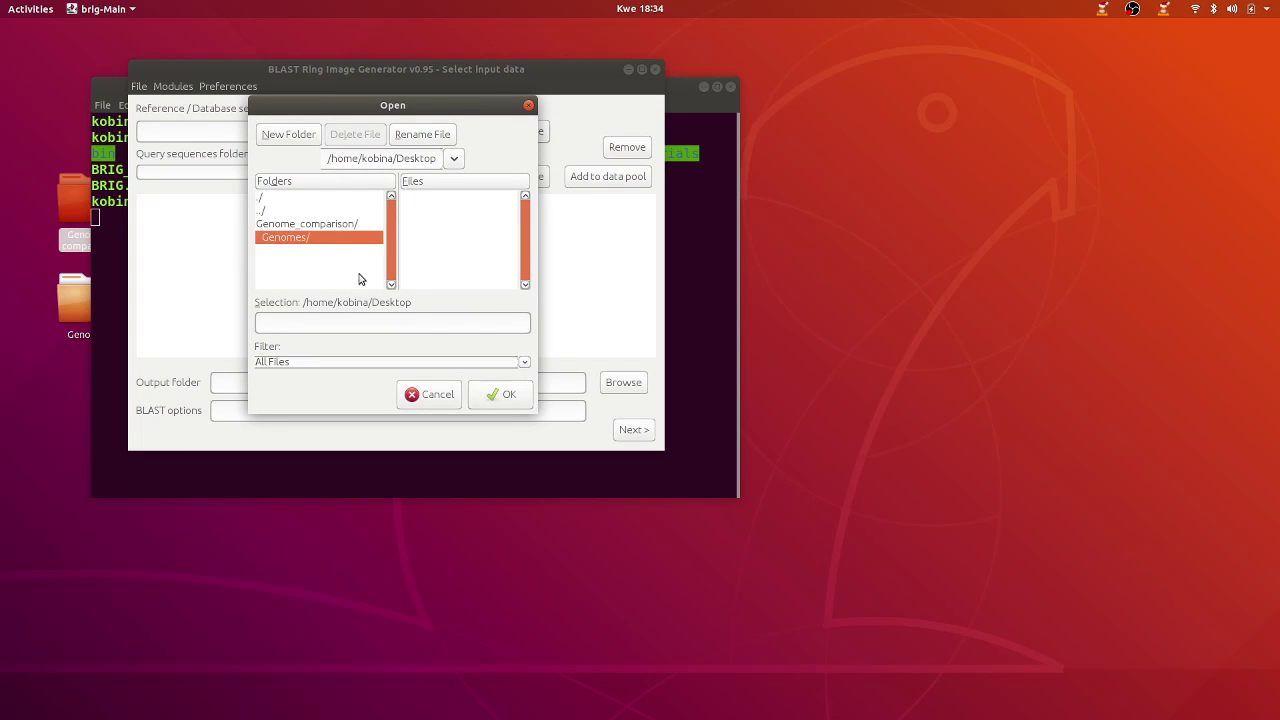
double_click(339, 241)
click(457, 199)
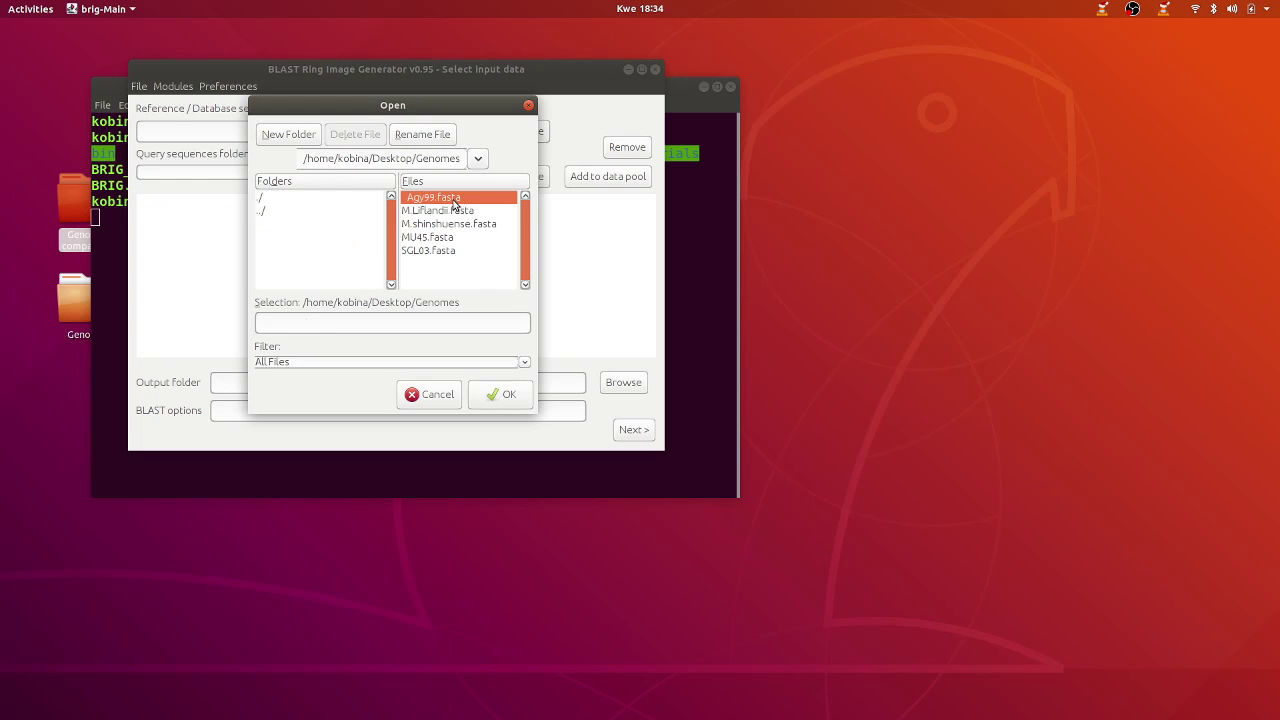
click(508, 396)
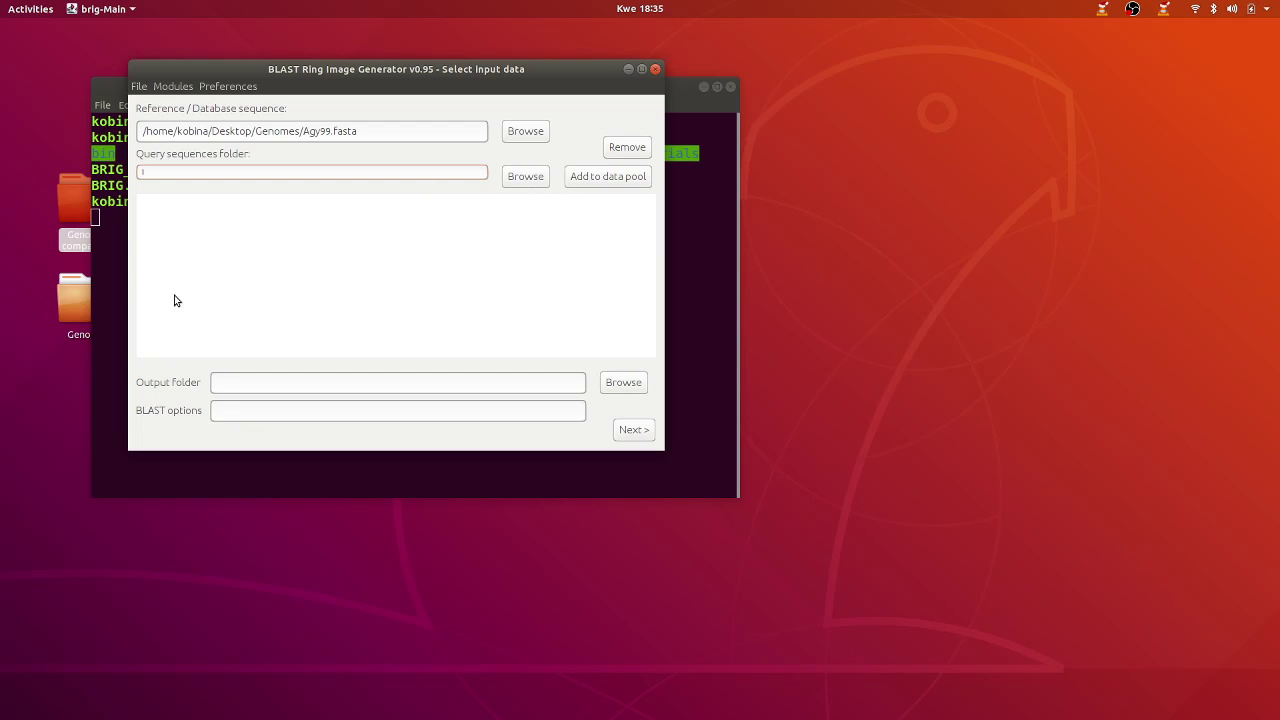
View the FASTA files in the Genomes folder on the Desktop in the file manager and close it again
double_click(72, 305)
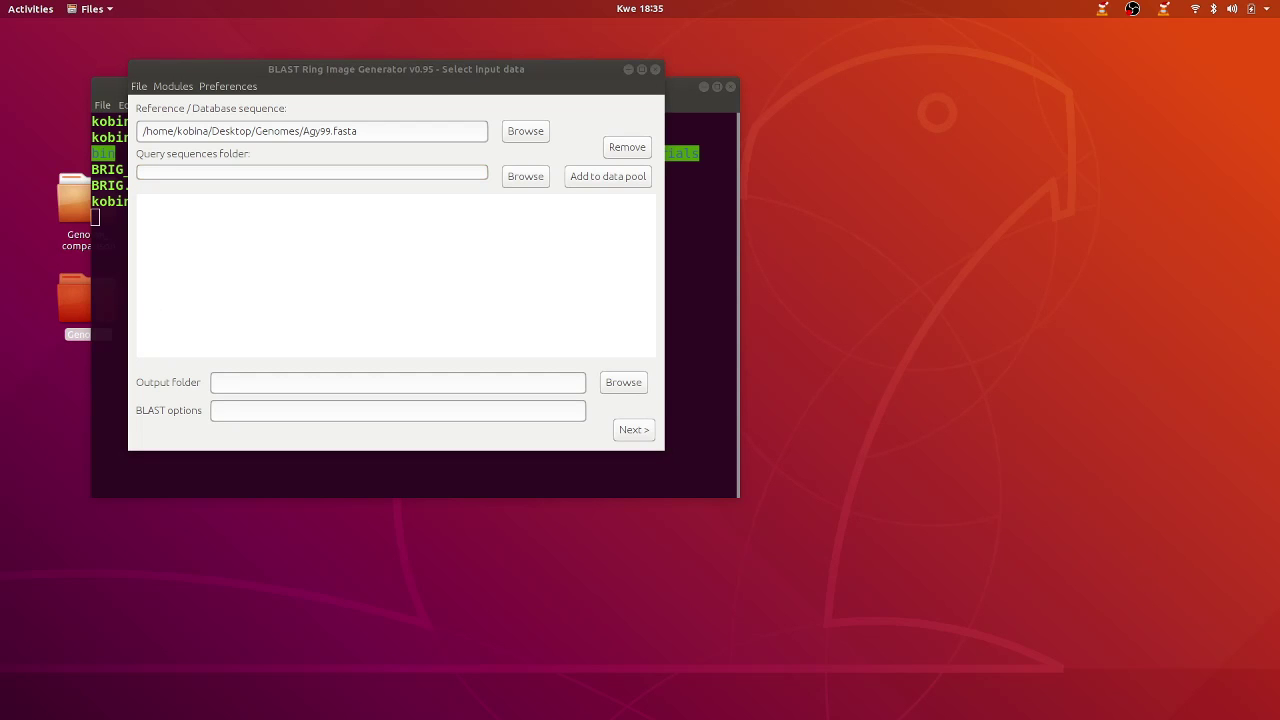
drag(1279, 50, 655, 67)
double_click(653, 66)
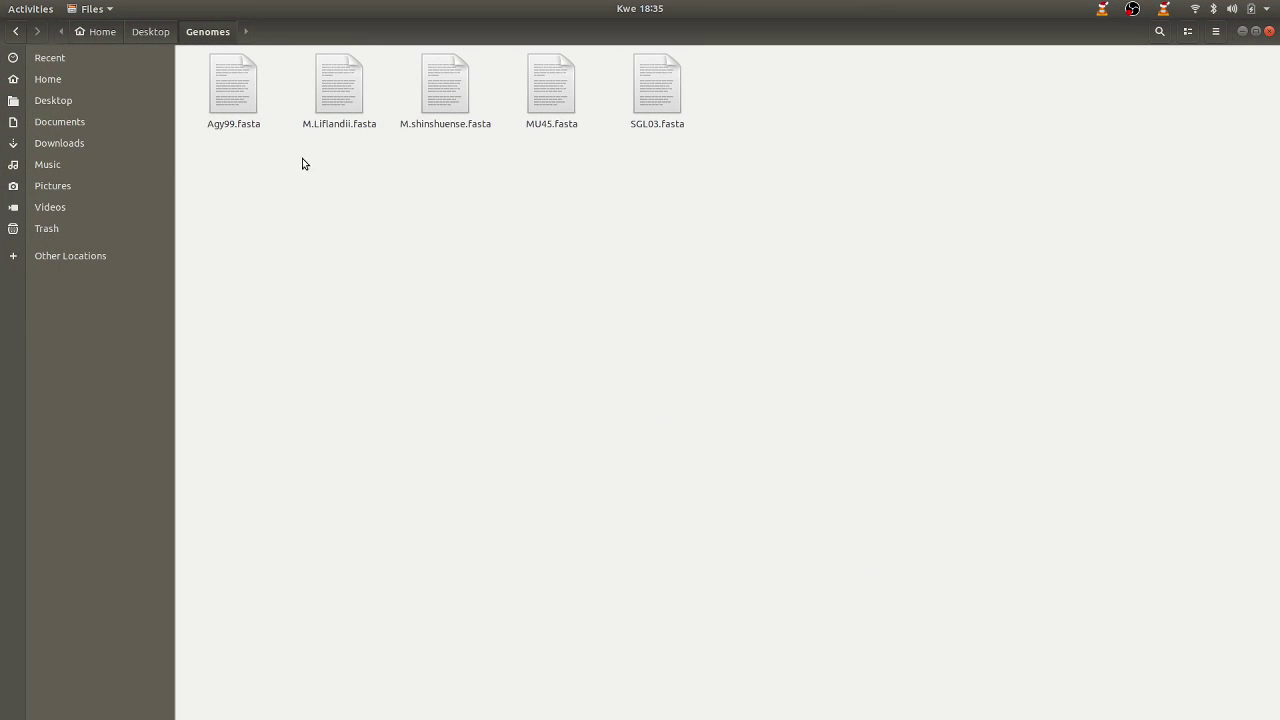
click(244, 113)
drag(740, 116, 371, 123)
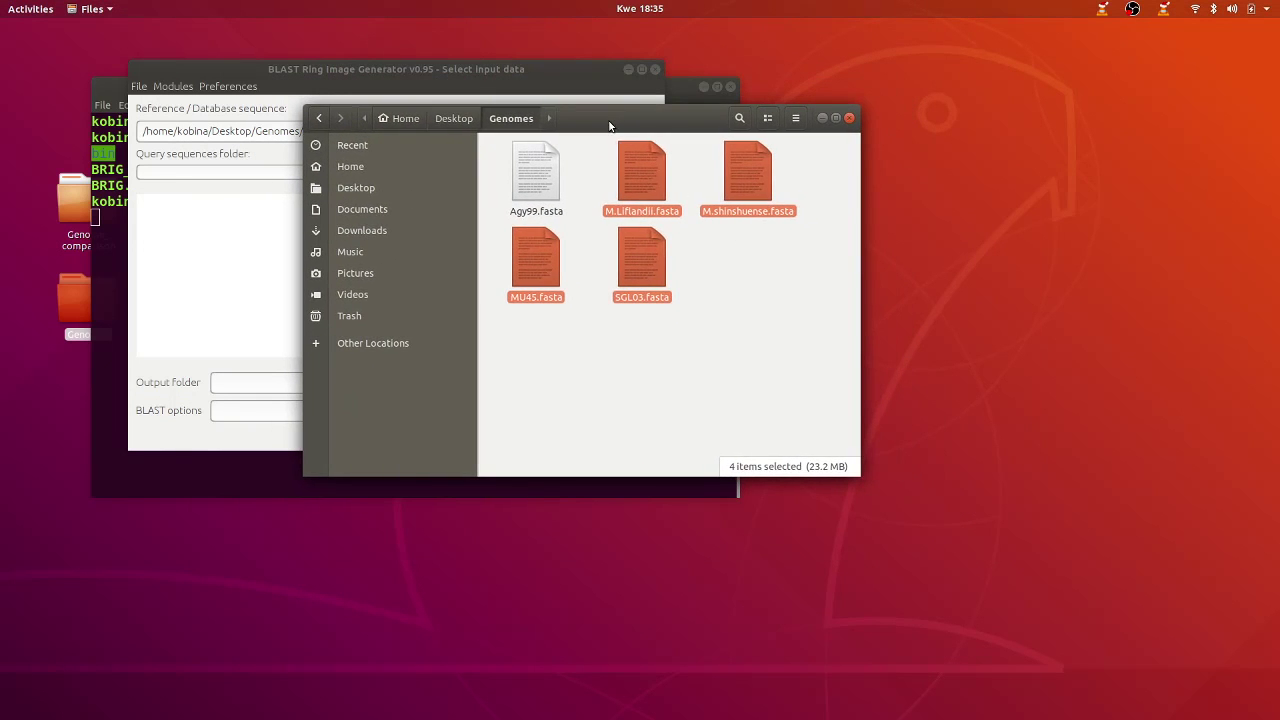
key(ctrl+w)
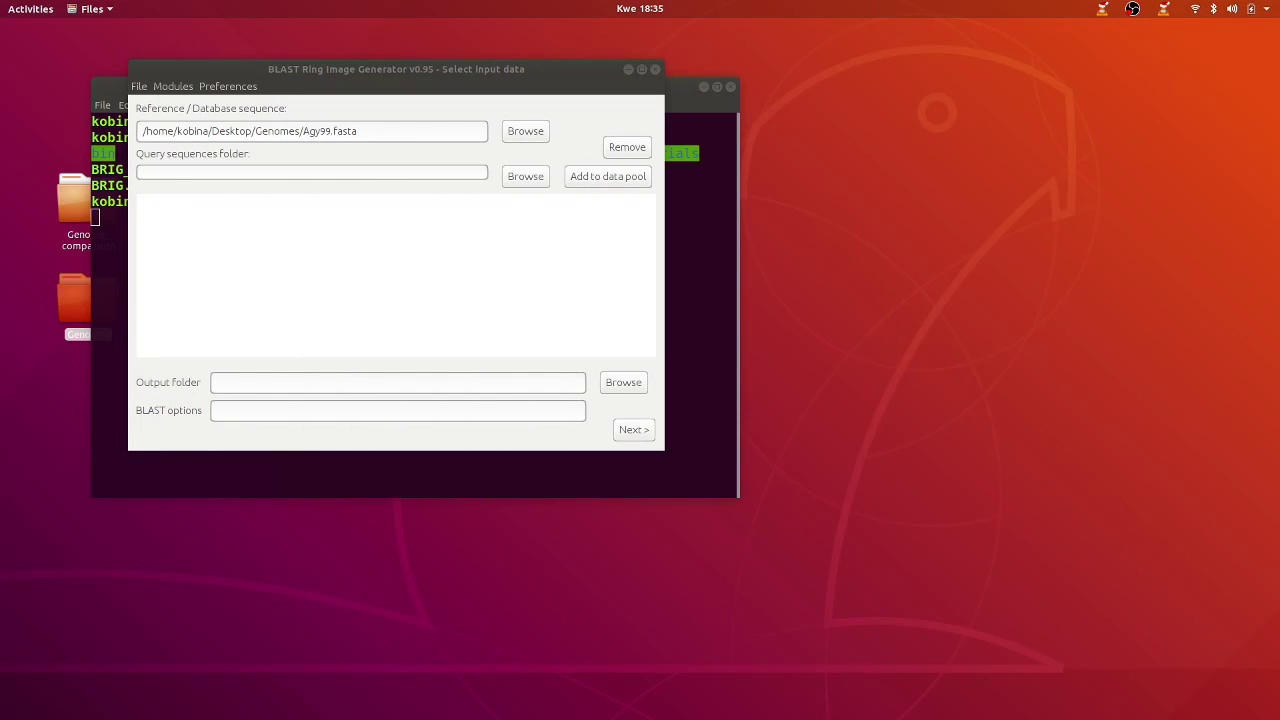
Set the query sequences folder to Desktop/Genomes and add its sequences to the data pool
click(414, 170)
click(525, 176)
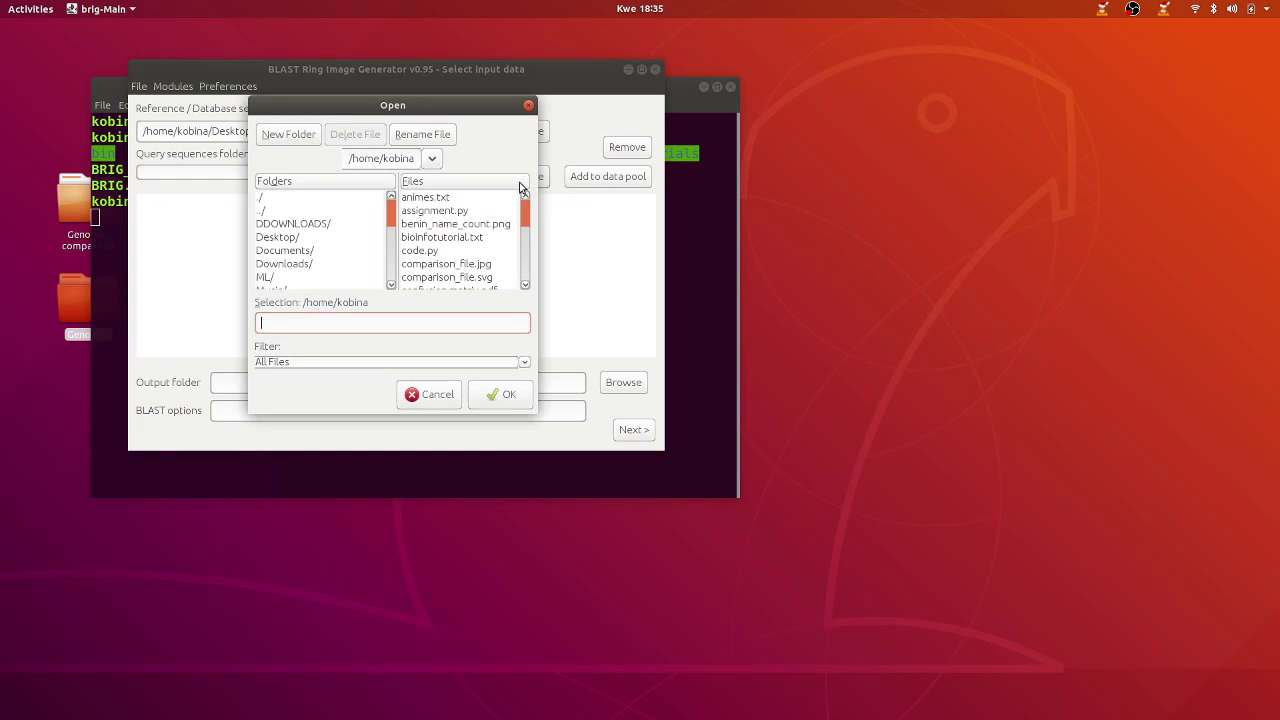
double_click(306, 240)
click(304, 241)
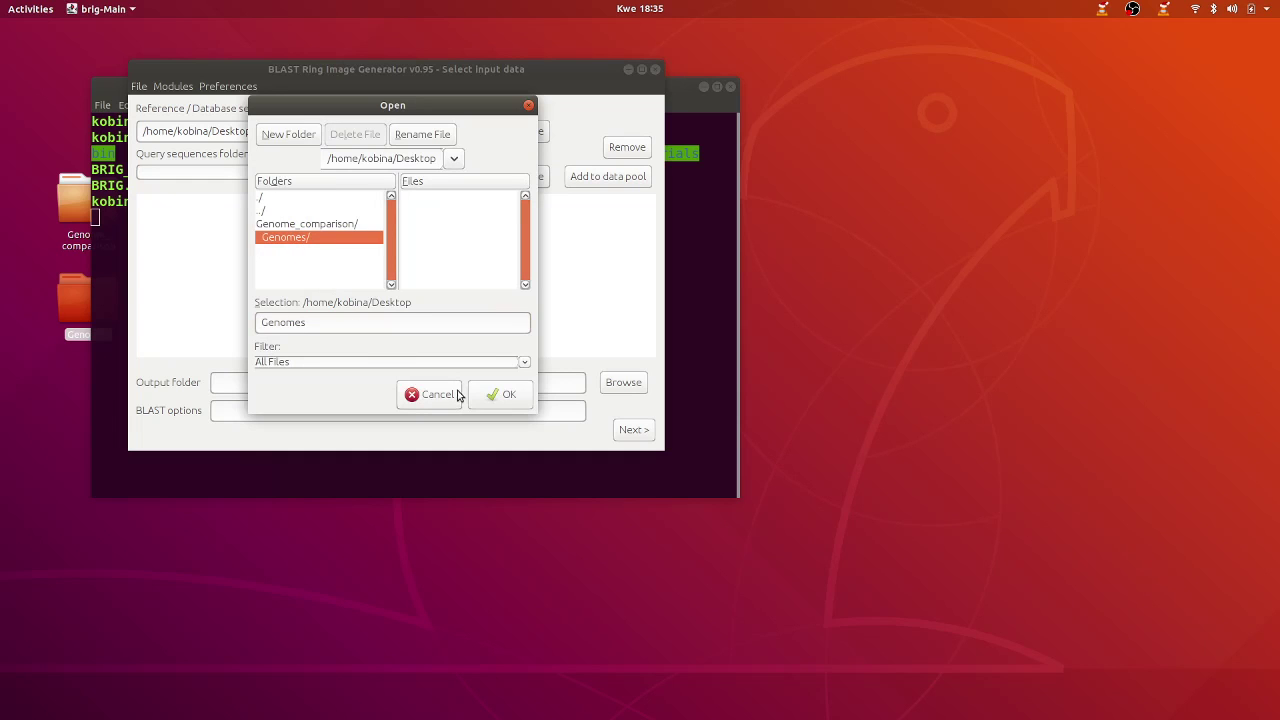
click(493, 394)
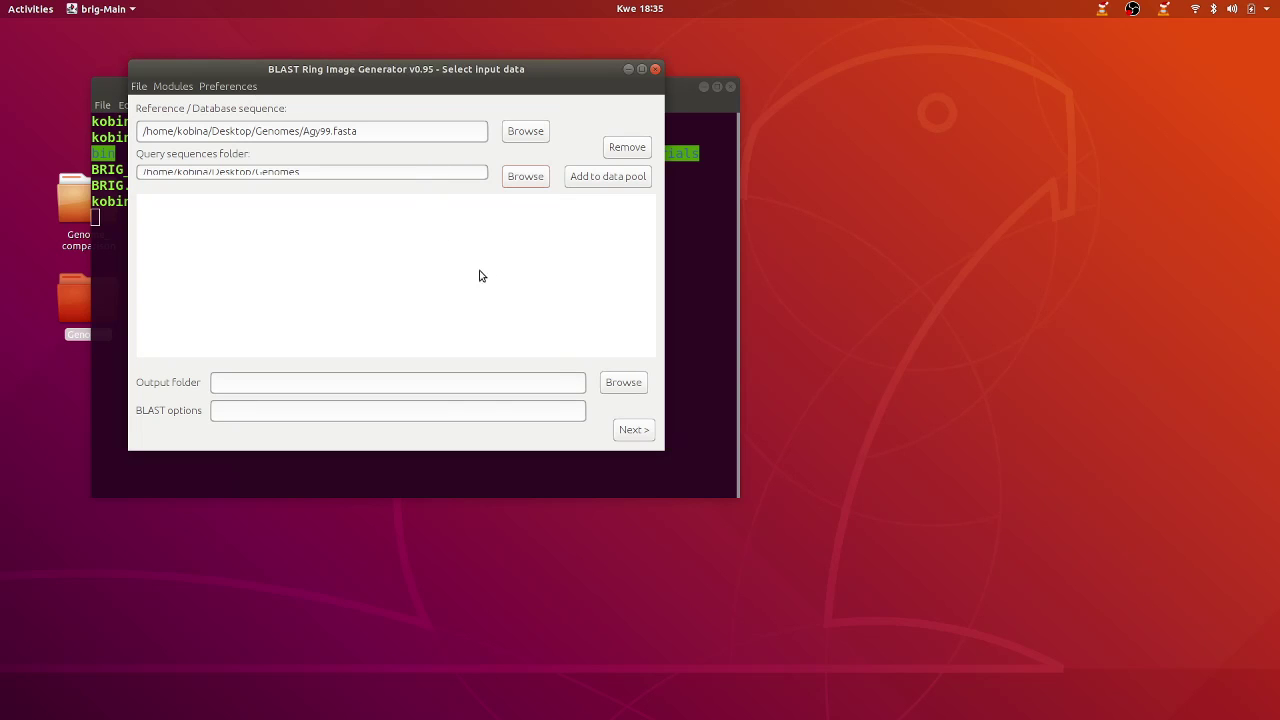
click(594, 178)
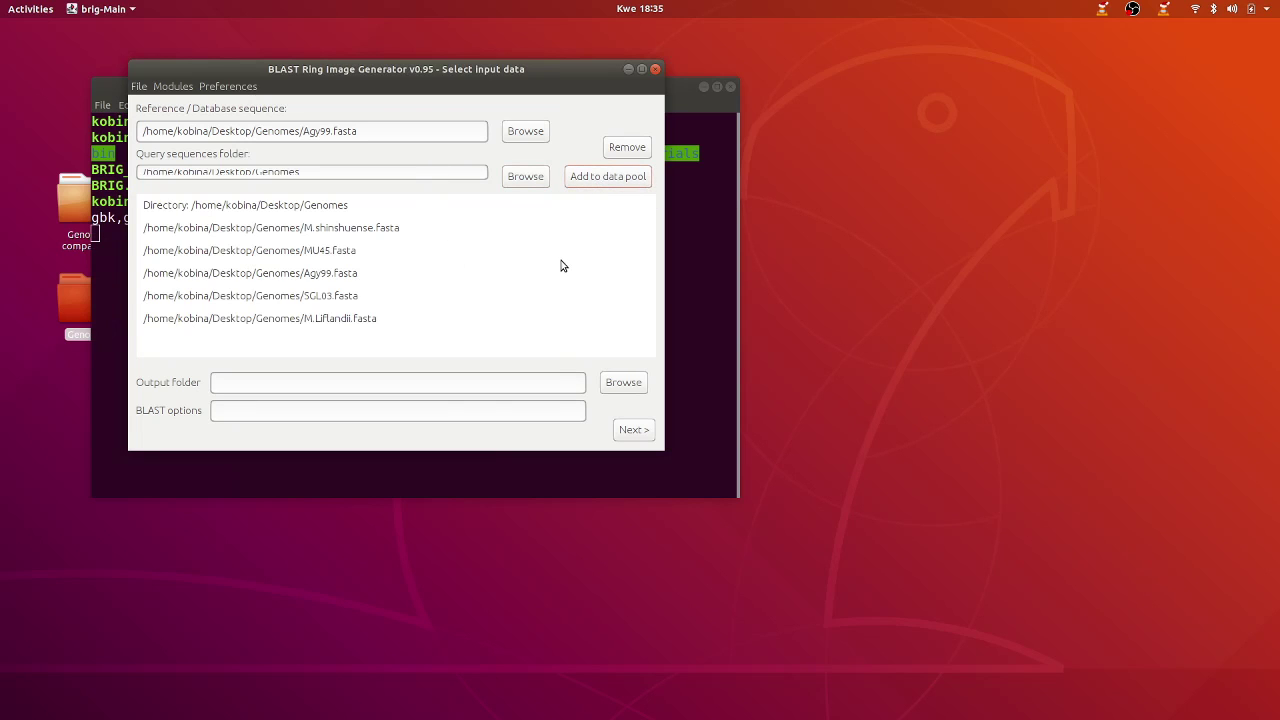
Minimise the terminal window and review the Agy99, M.Liflandii and M.shinshuense entries in the list of query sequences
click(704, 88)
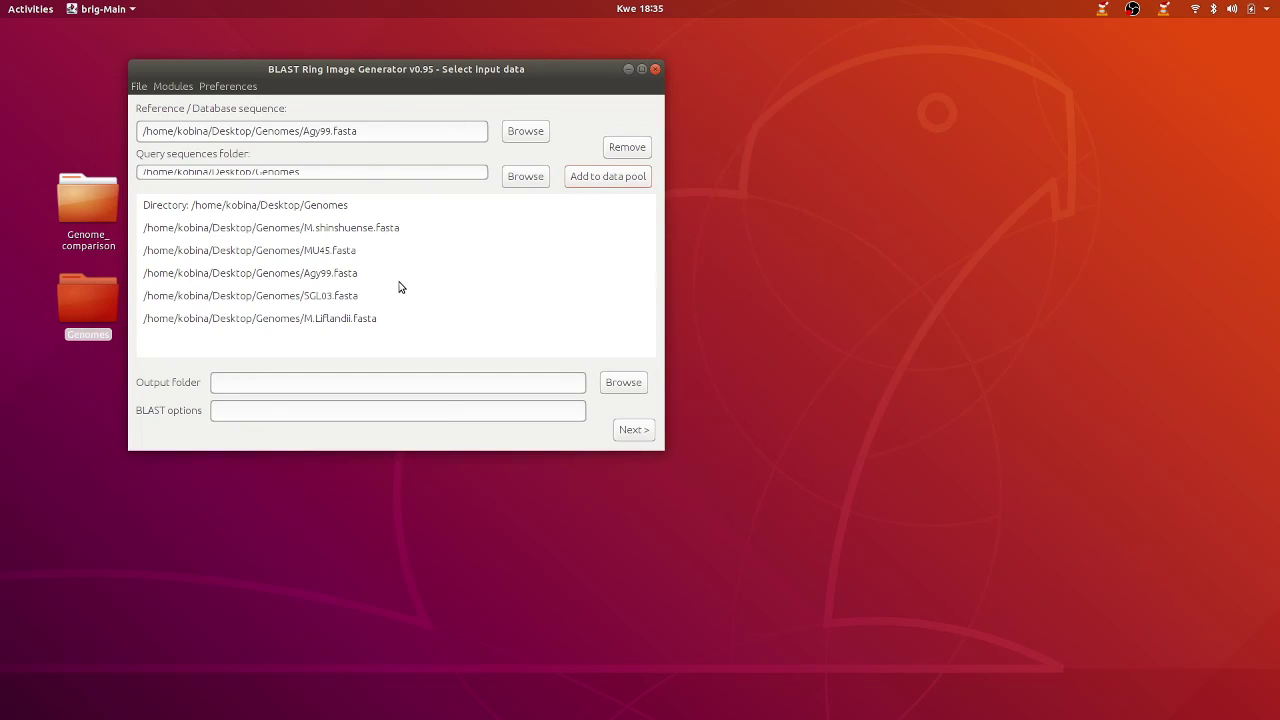
click(341, 276)
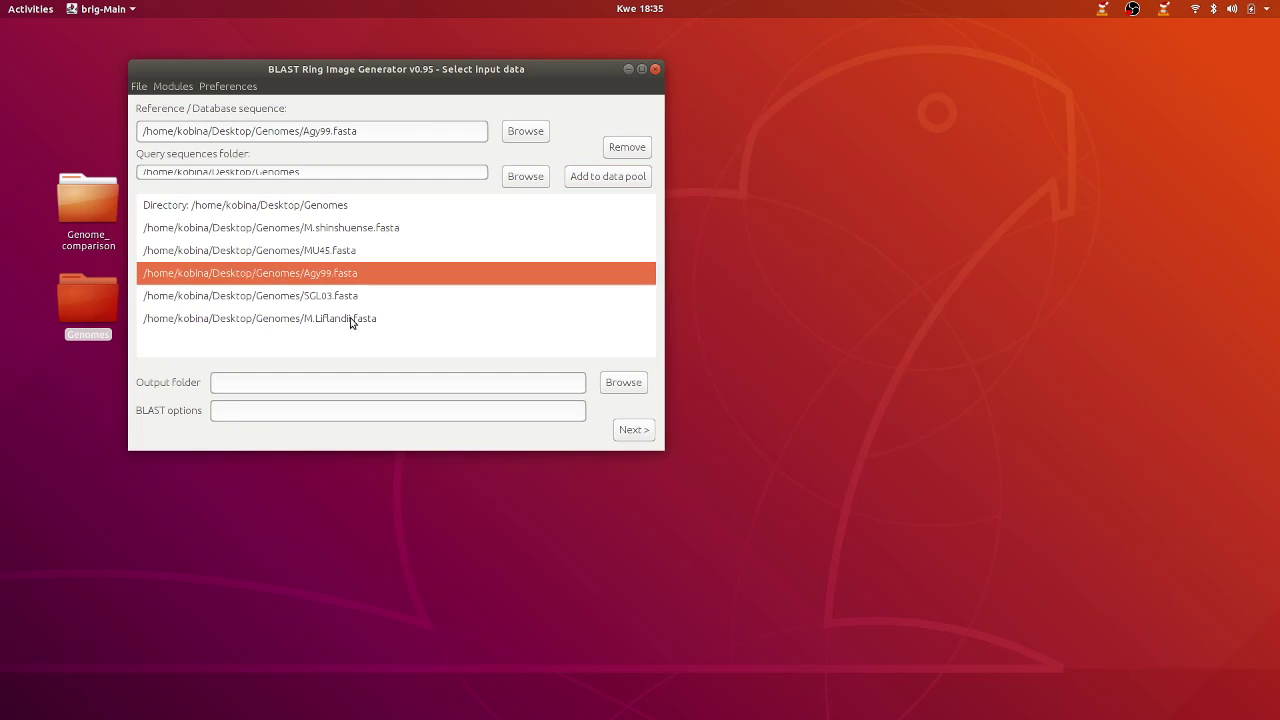
click(350, 320)
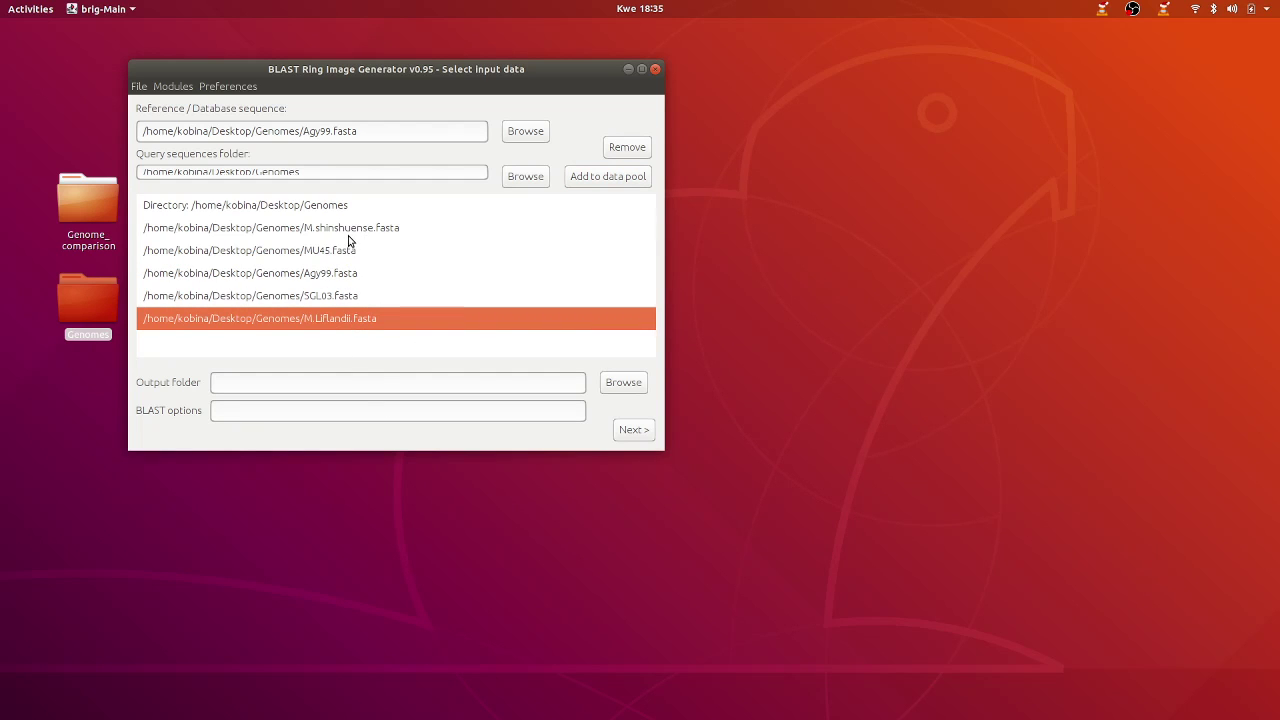
click(346, 233)
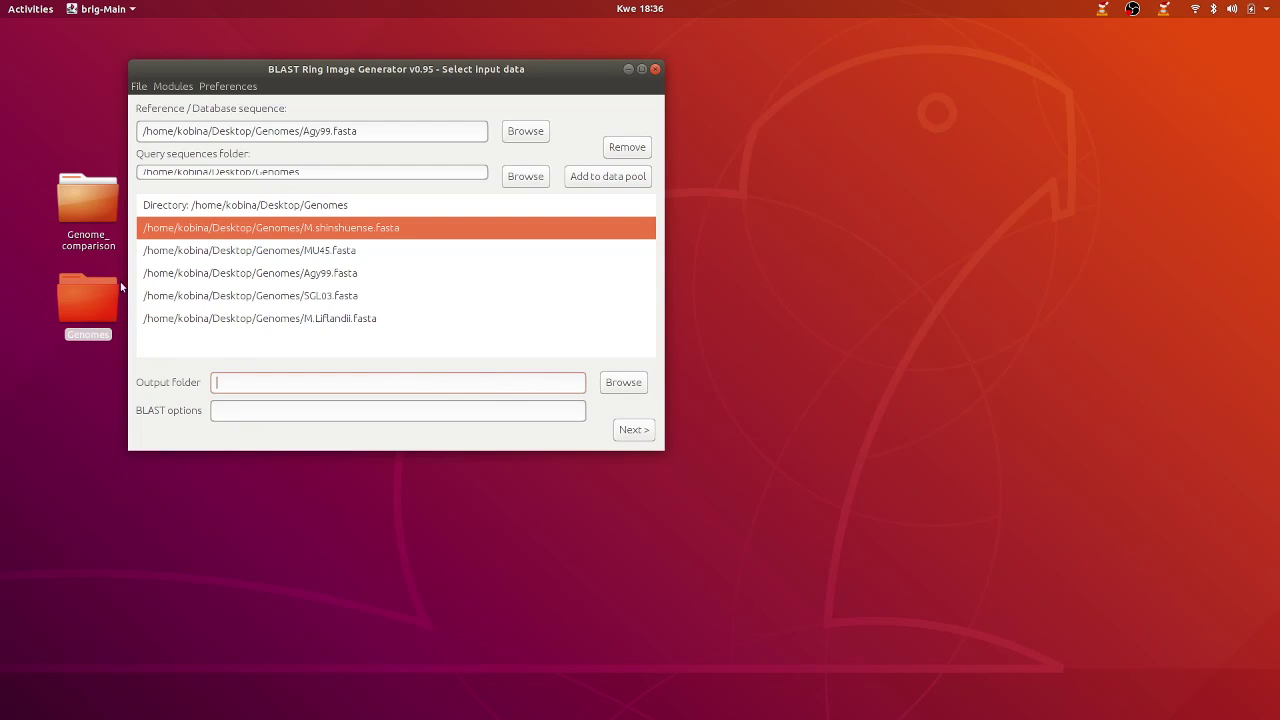
Set the output folder to Desktop/Genome_comparison and continue to the ring customization window
click(89, 229)
mouse_move(86, 222)
mouse_down()
mouse_move(90, 295)
mouse_move(93, 240)
mouse_up()
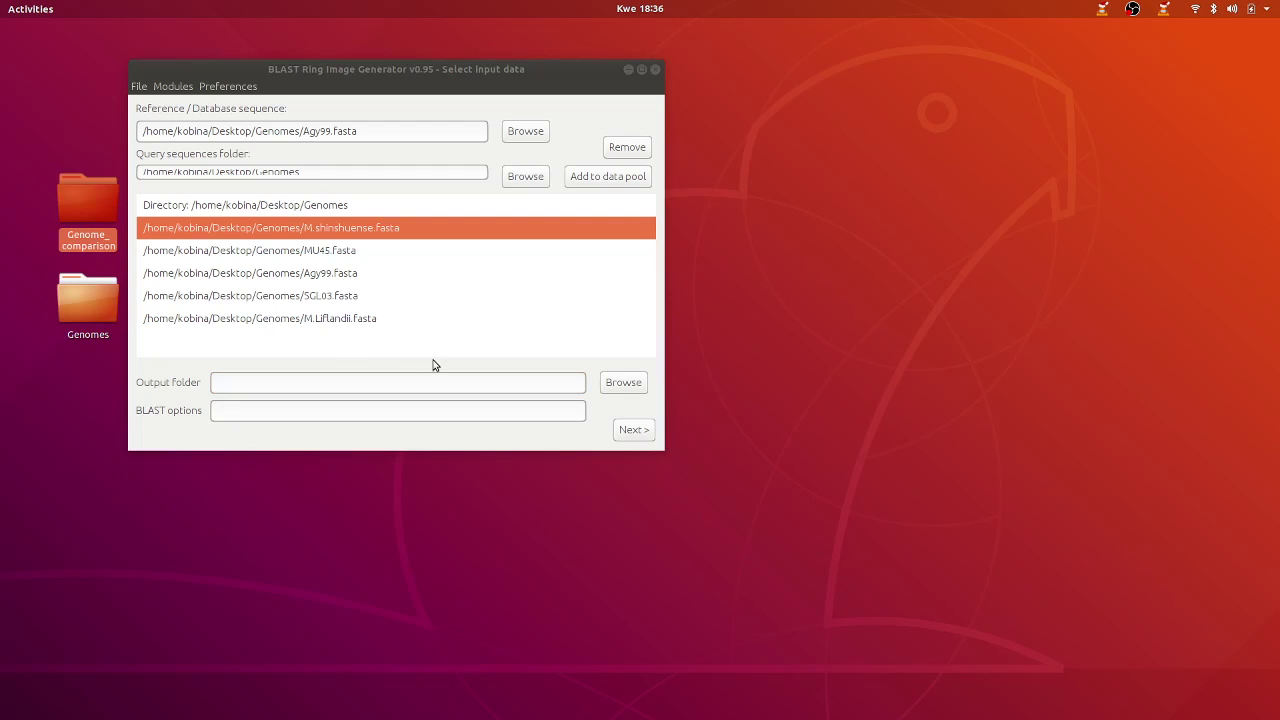
click(622, 383)
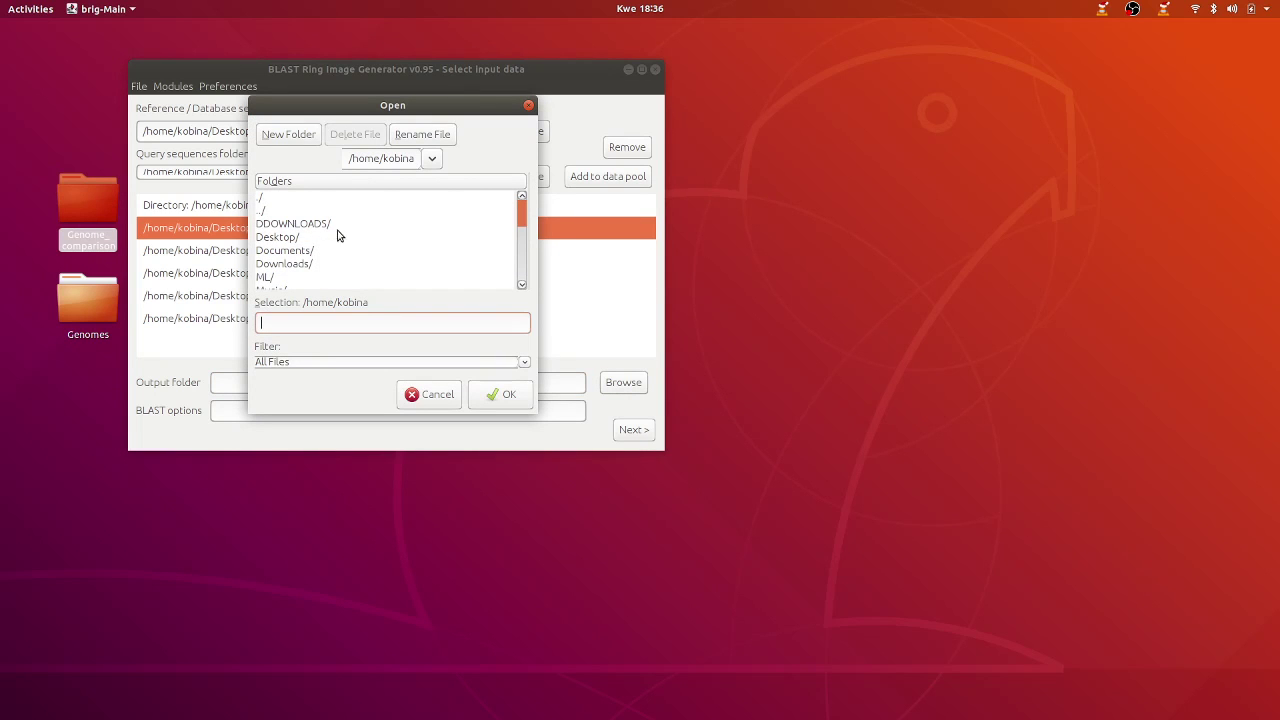
double_click(296, 238)
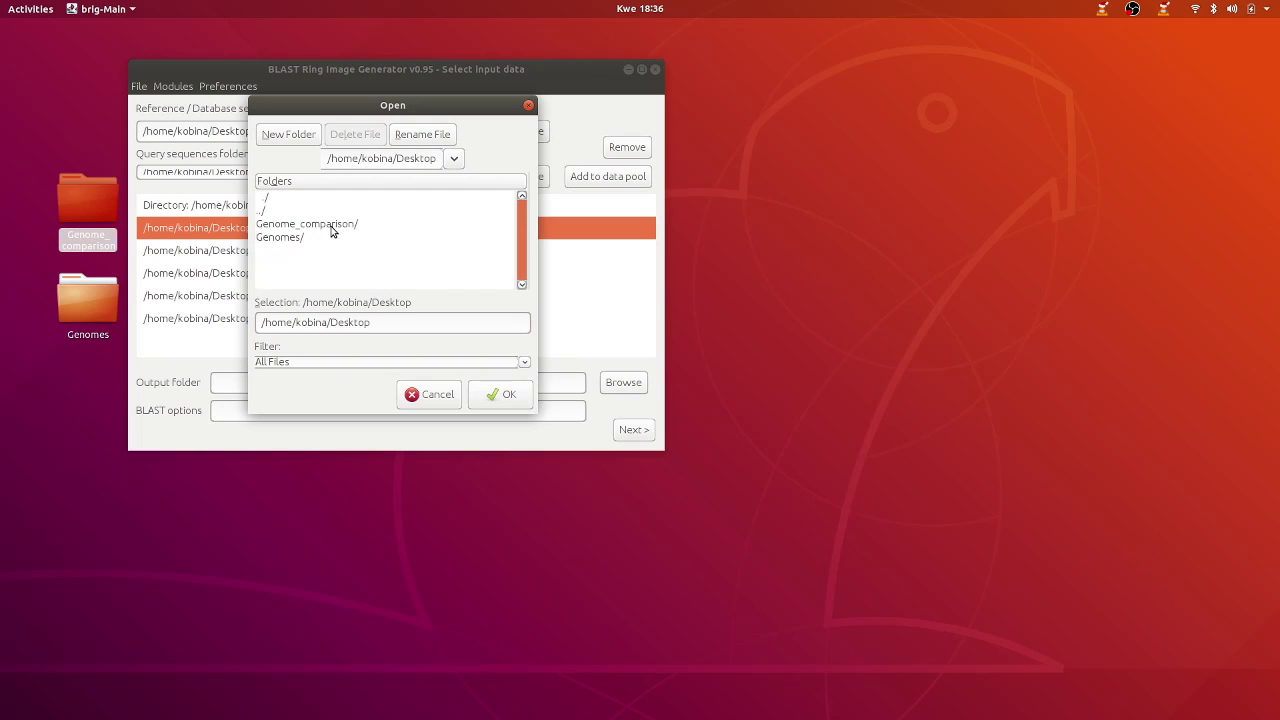
click(330, 230)
click(500, 394)
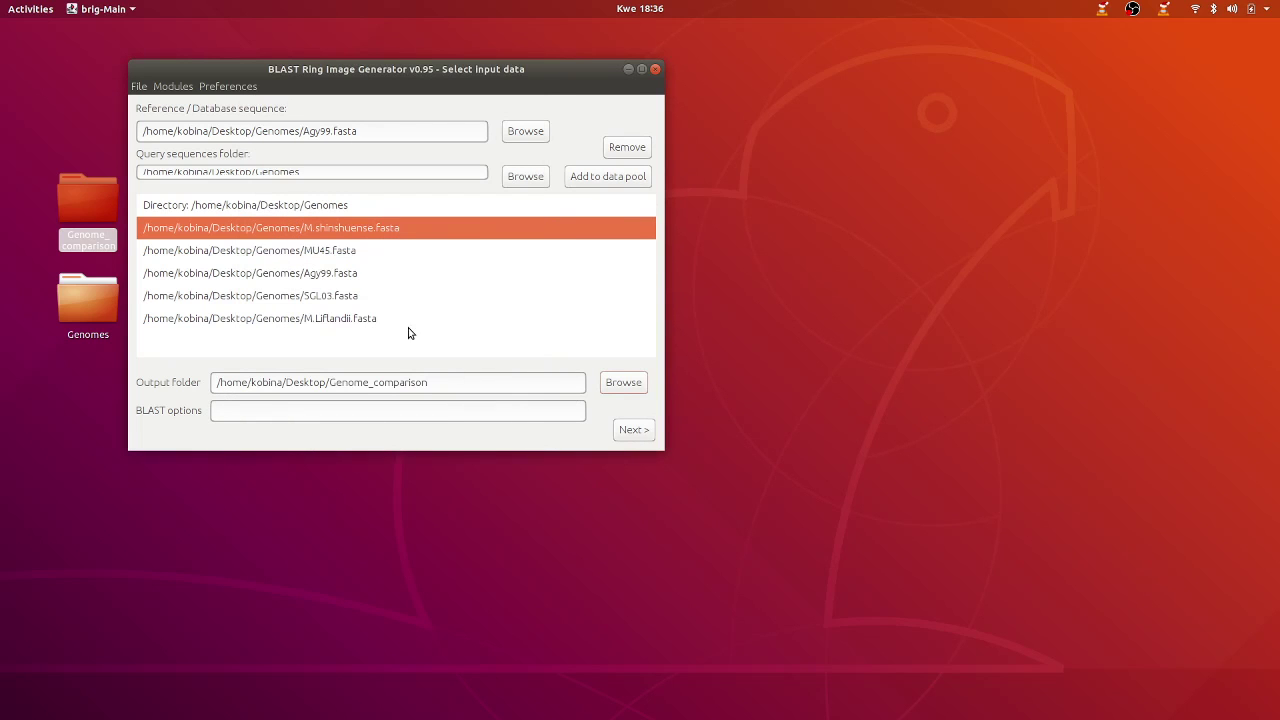
click(635, 438)
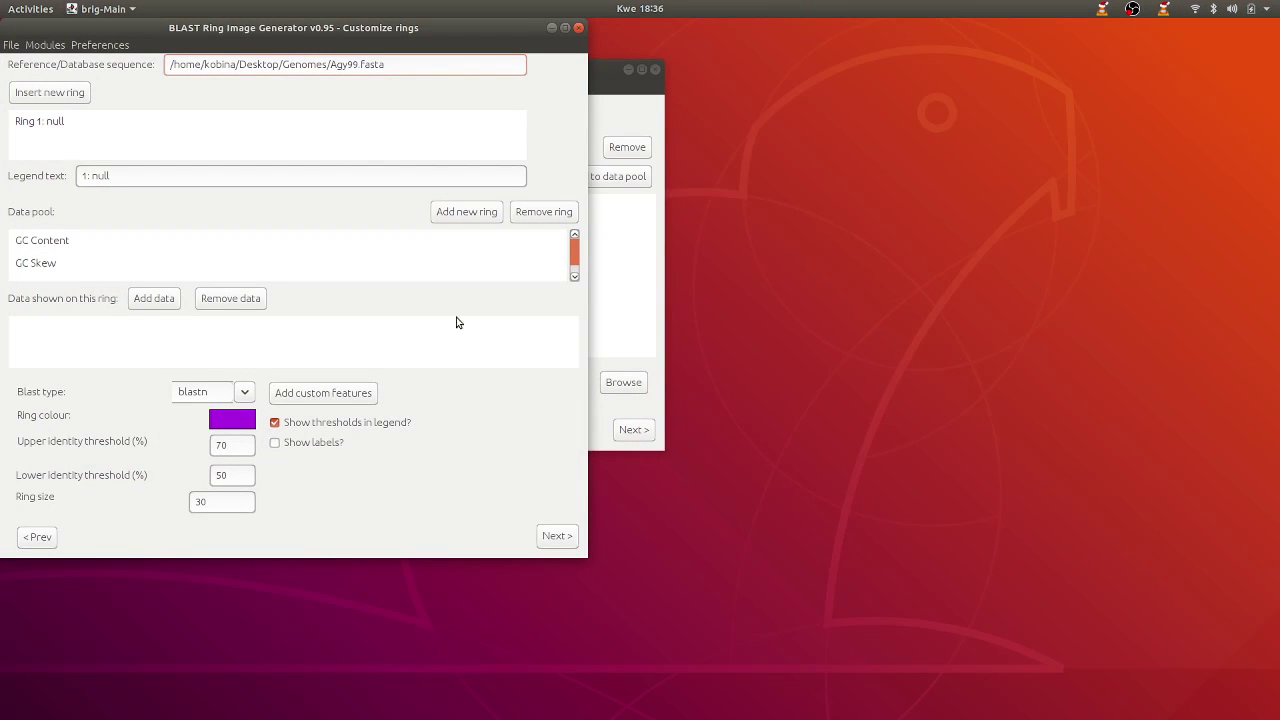
drag(311, 33, 426, 39)
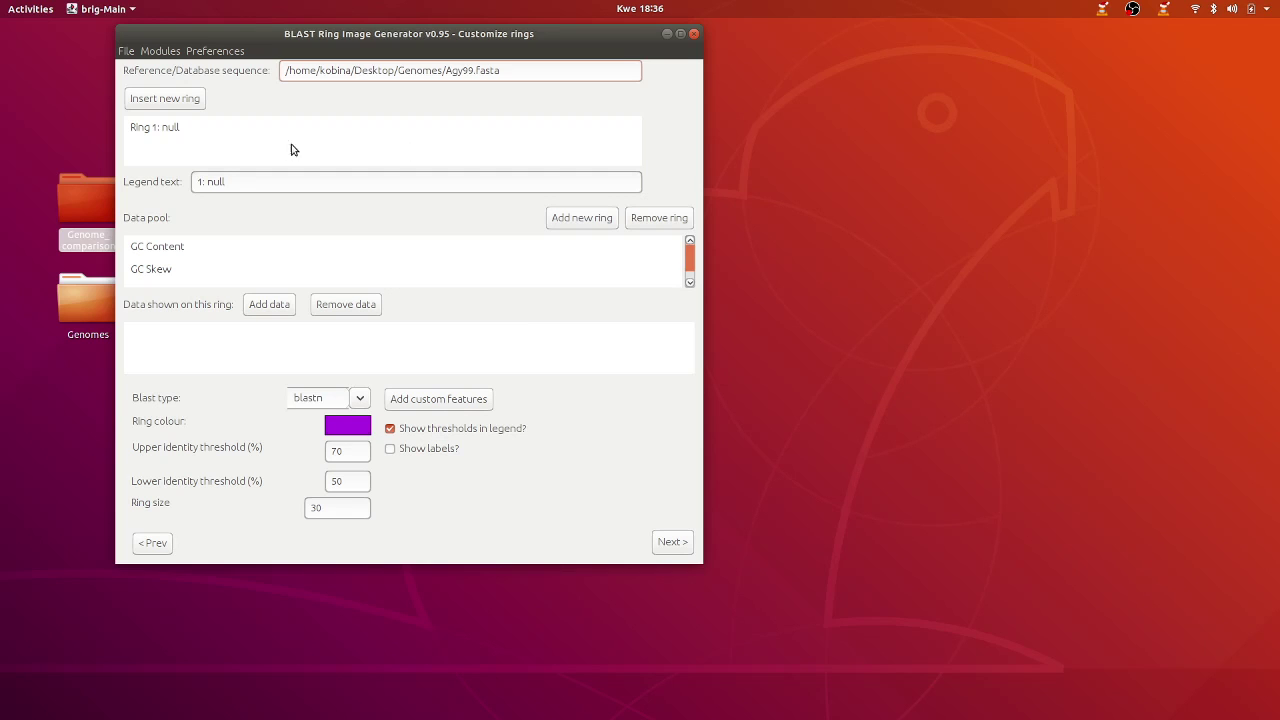
Set the legend text of ring 1 to Agy99
click(172, 137)
drag(241, 181, 155, 176)
text(Agy99)
Add Agy99.fasta from the data pool to the data shown on ring 1
click(262, 250)
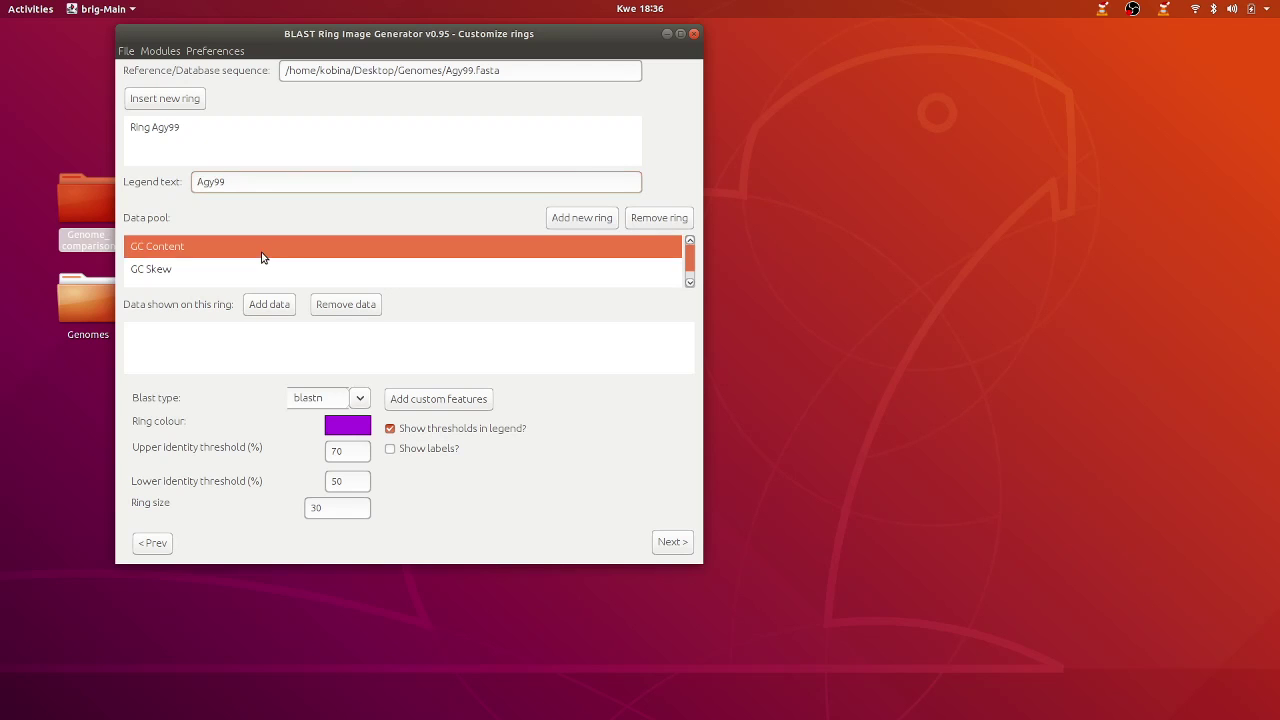
scroll(300, 248, down, 3)
scroll(295, 268, down, 1)
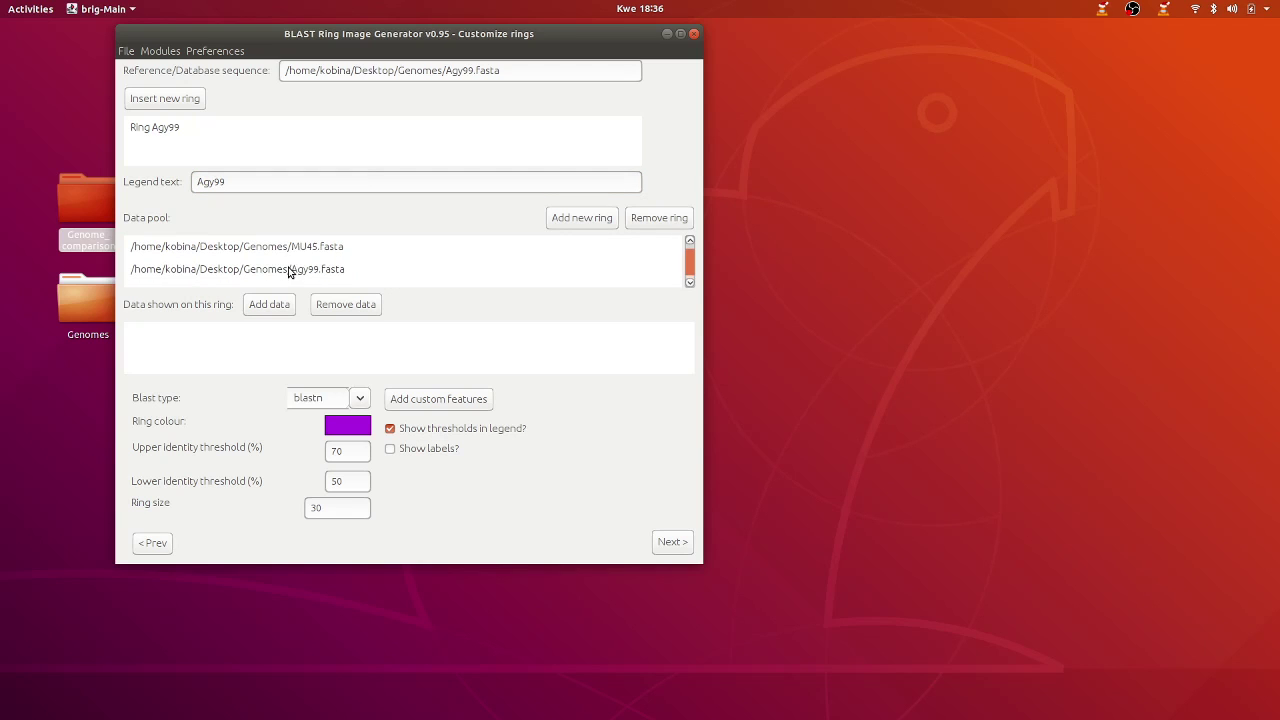
click(305, 268)
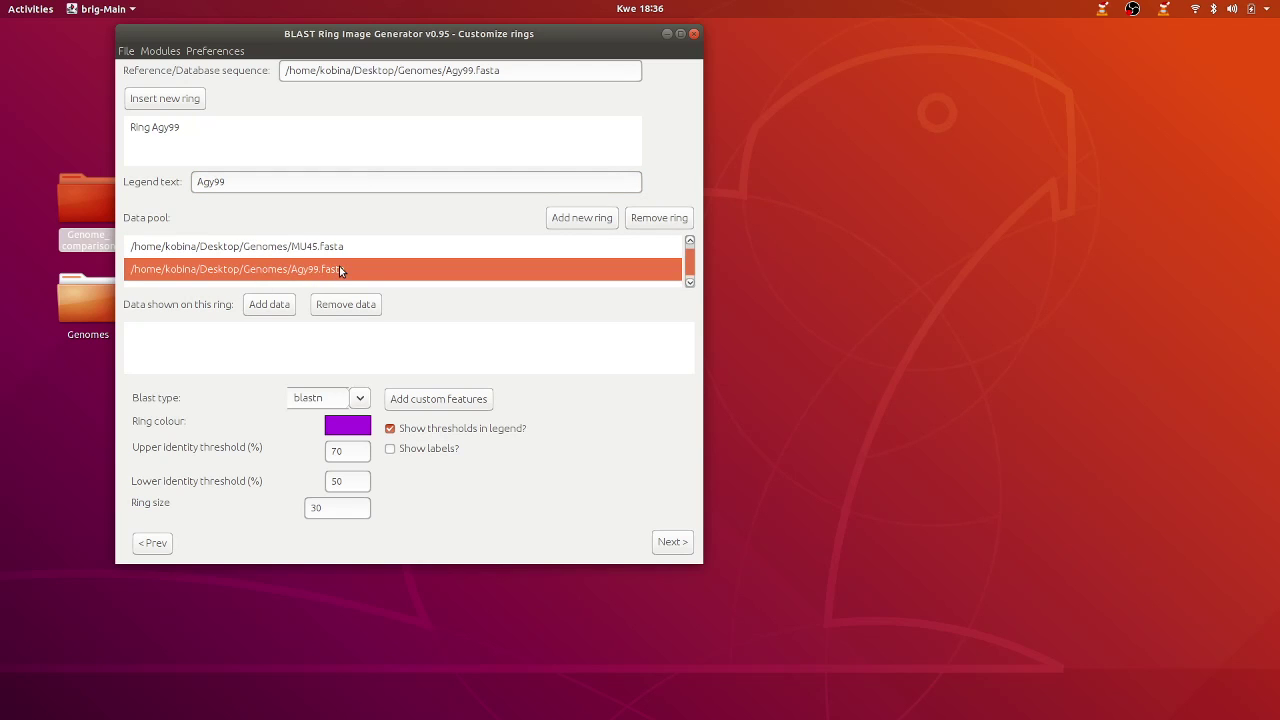
click(262, 309)
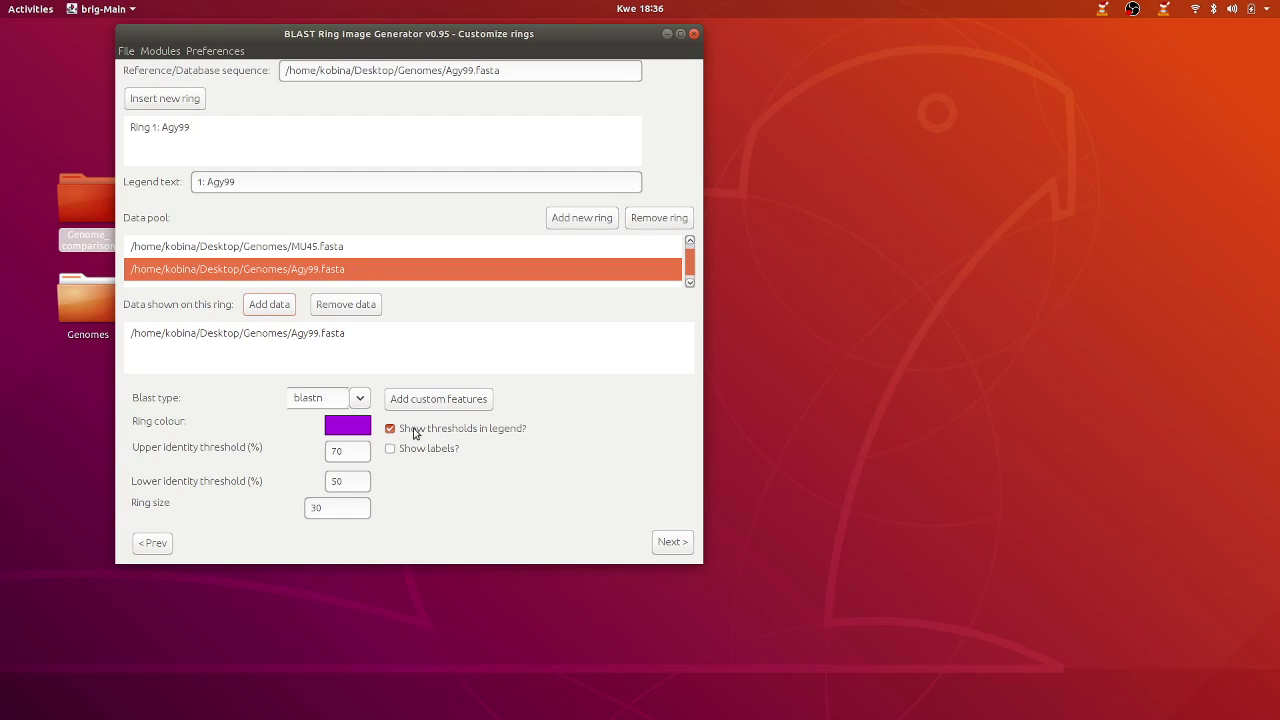
Set ring 1's colour to red, with Red 222 and Green 0
click(350, 420)
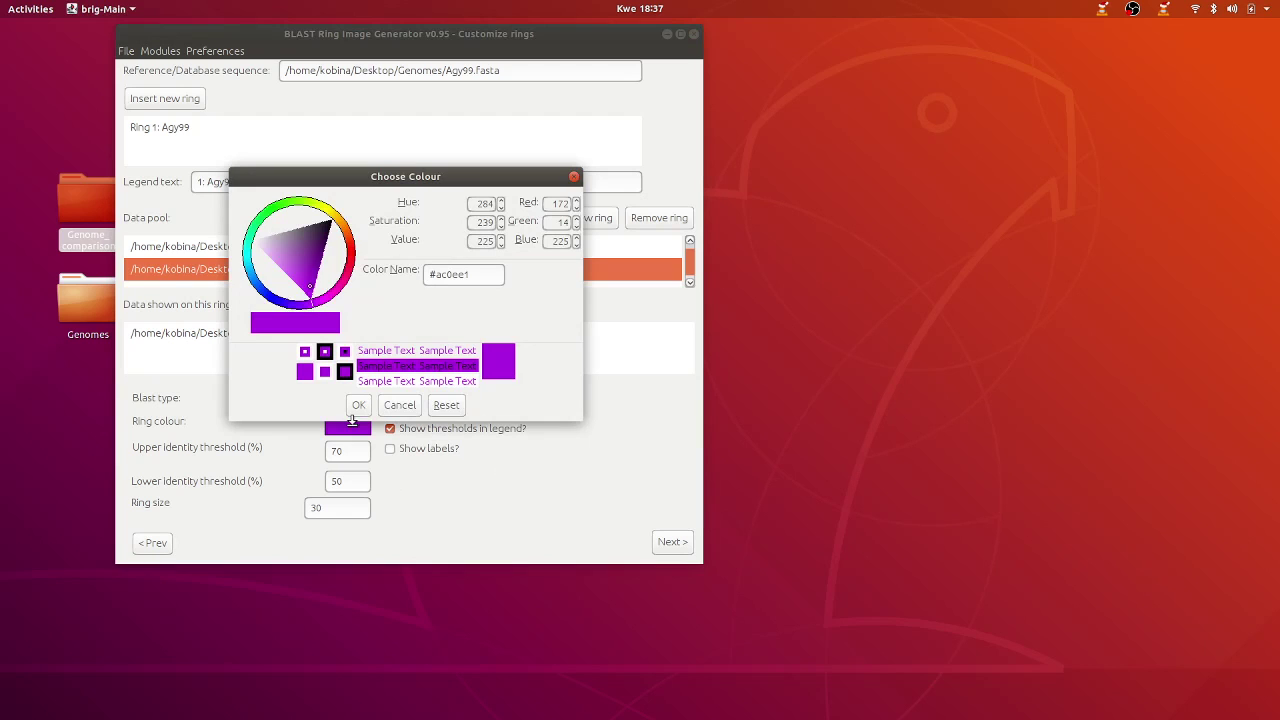
click(333, 226)
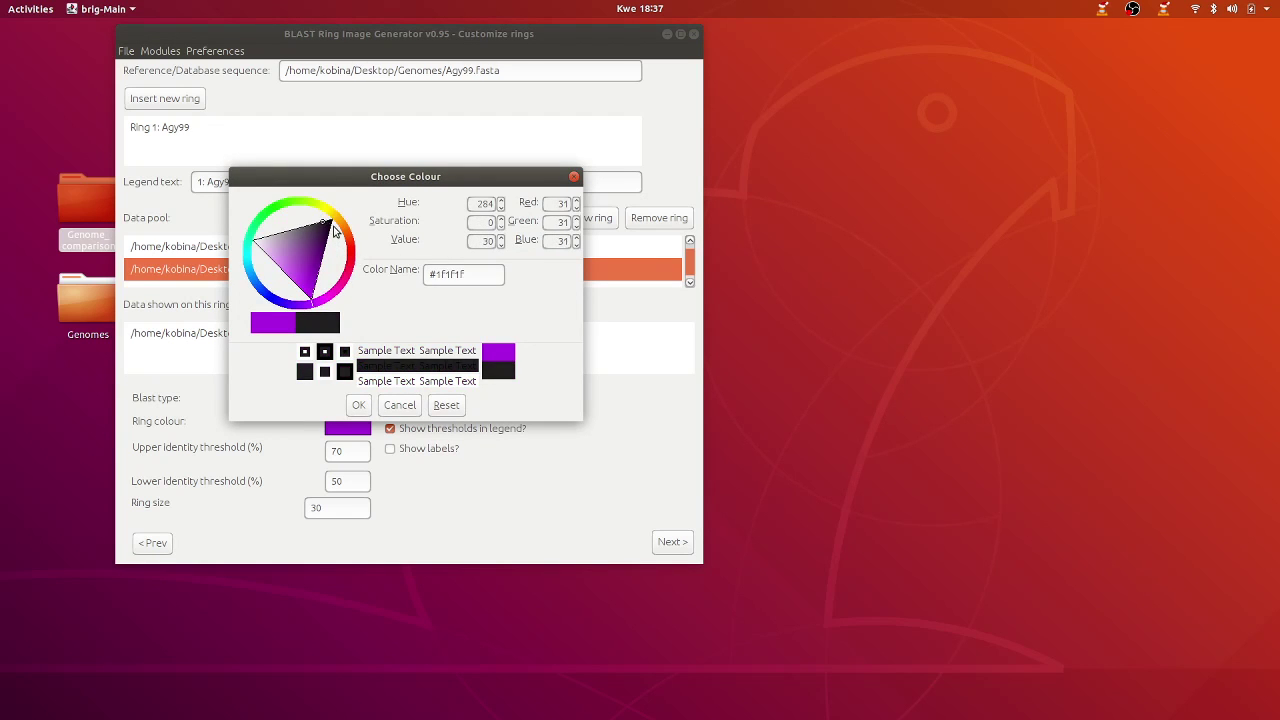
mouse_move(331, 226)
mouse_down()
mouse_move(321, 216)
mouse_move(346, 226)
mouse_move(355, 257)
mouse_move(258, 262)
mouse_move(265, 232)
mouse_move(256, 268)
mouse_move(297, 292)
mouse_up()
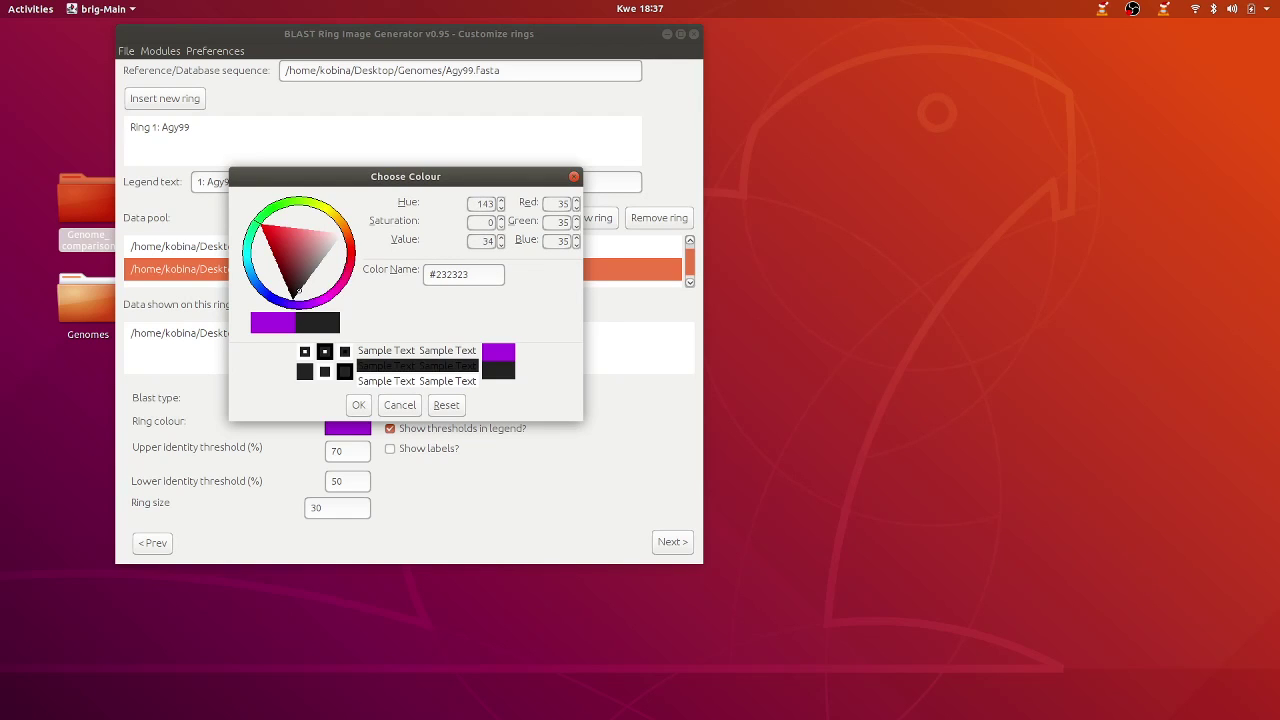
click(562, 203)
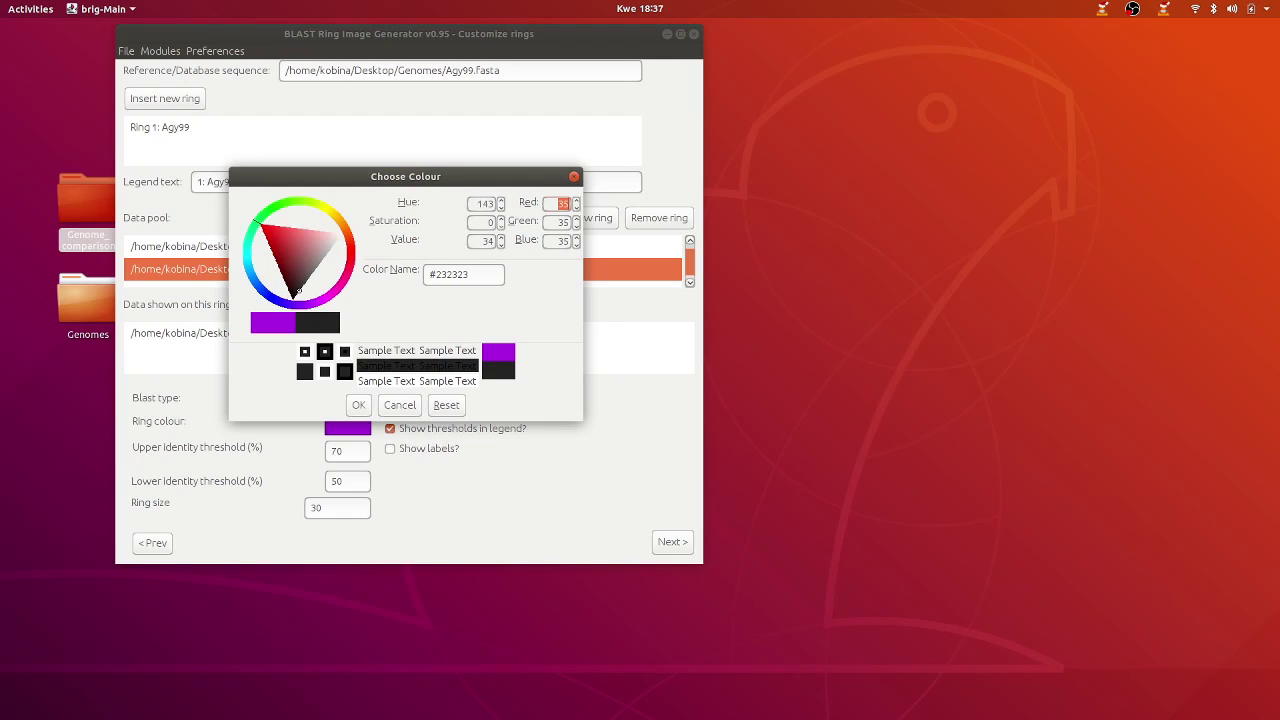
text(222)
click(548, 222)
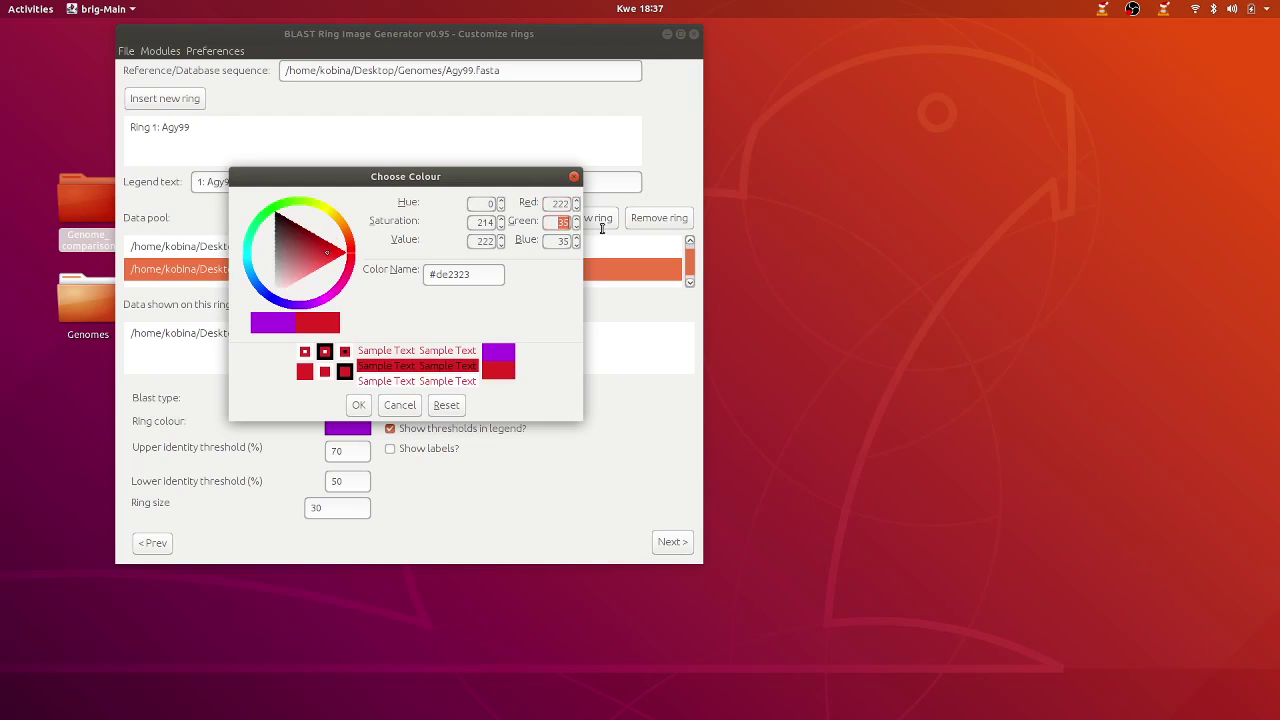
text(0)
click(558, 241)
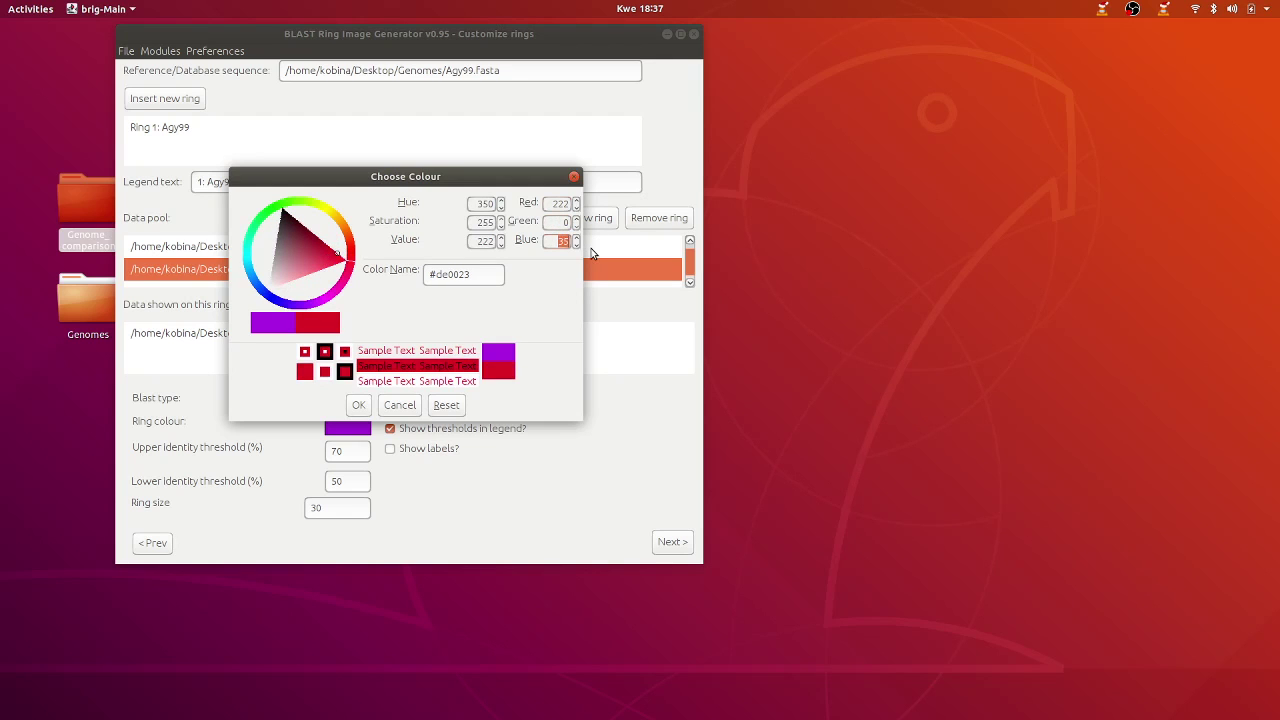
click(357, 405)
click(214, 131)
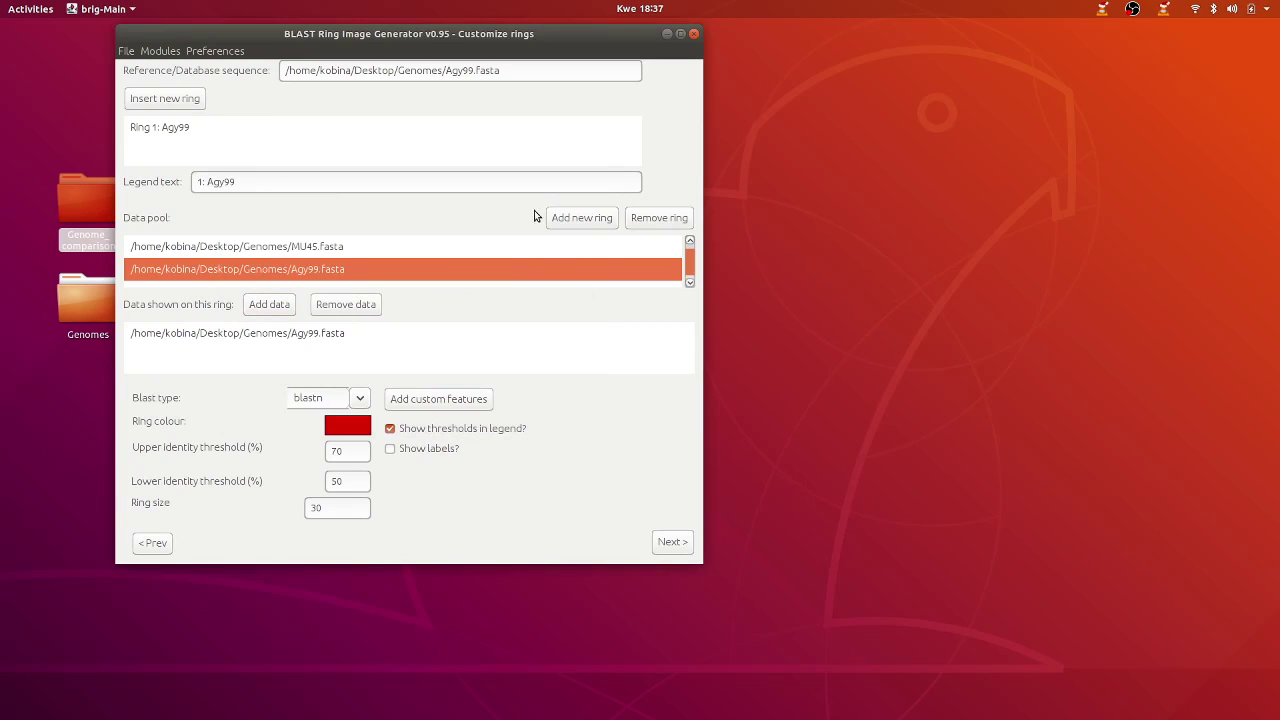
Add ring 2 with the legend text MU45 and put MU45.fasta from the data pool on it
click(565, 217)
triple_click(283, 177)
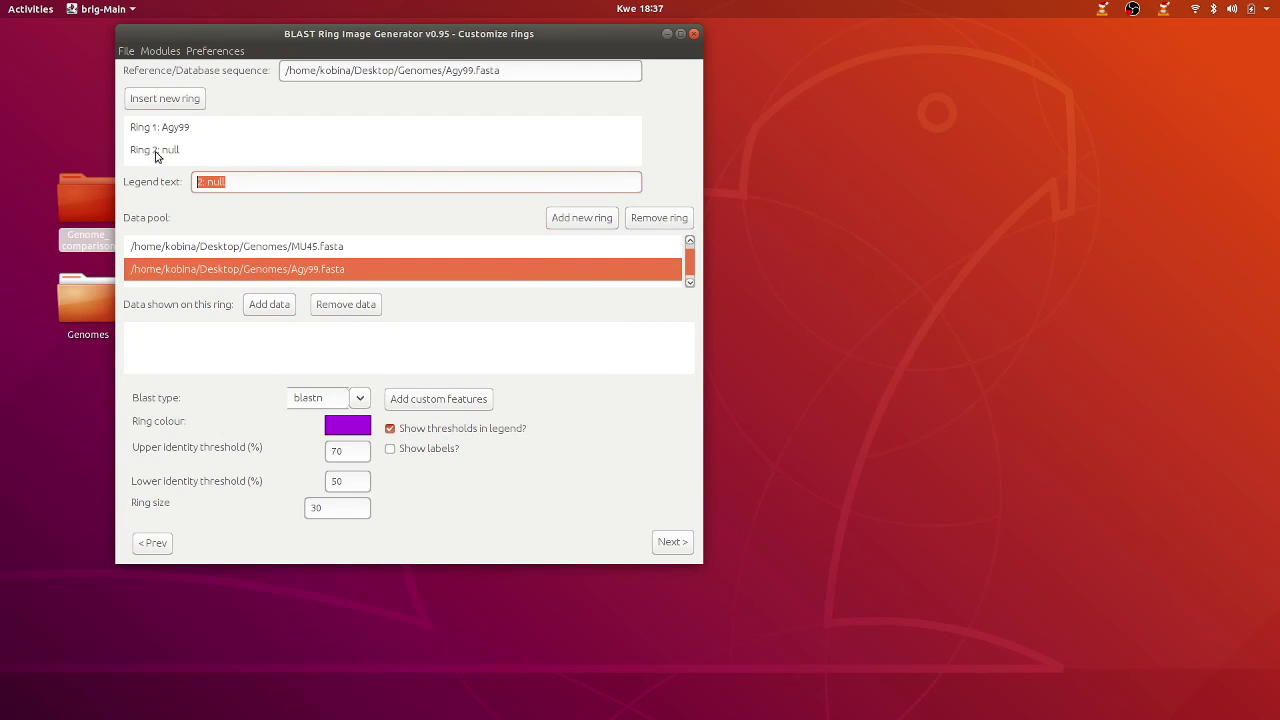
text(MU45)
click(272, 251)
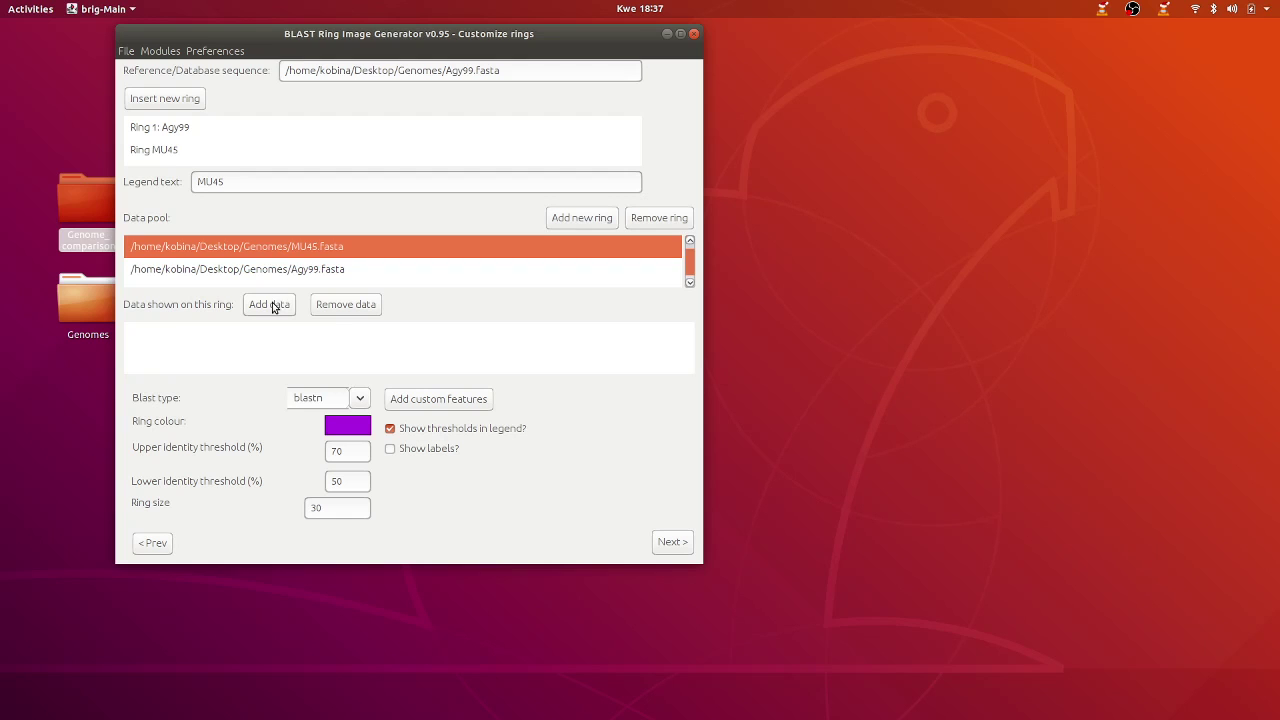
click(272, 305)
Set the colour of the MU45 ring to green, with Red 35 and Green 198
click(345, 428)
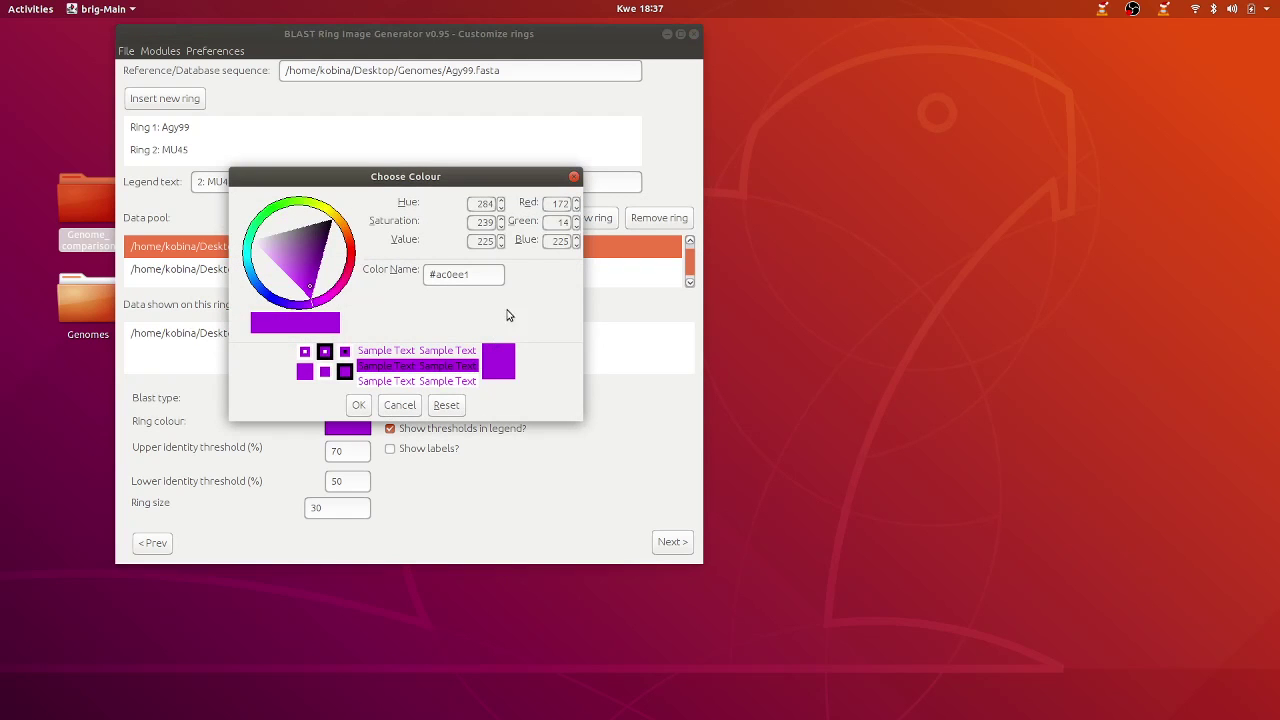
text(35)
key(Tab)
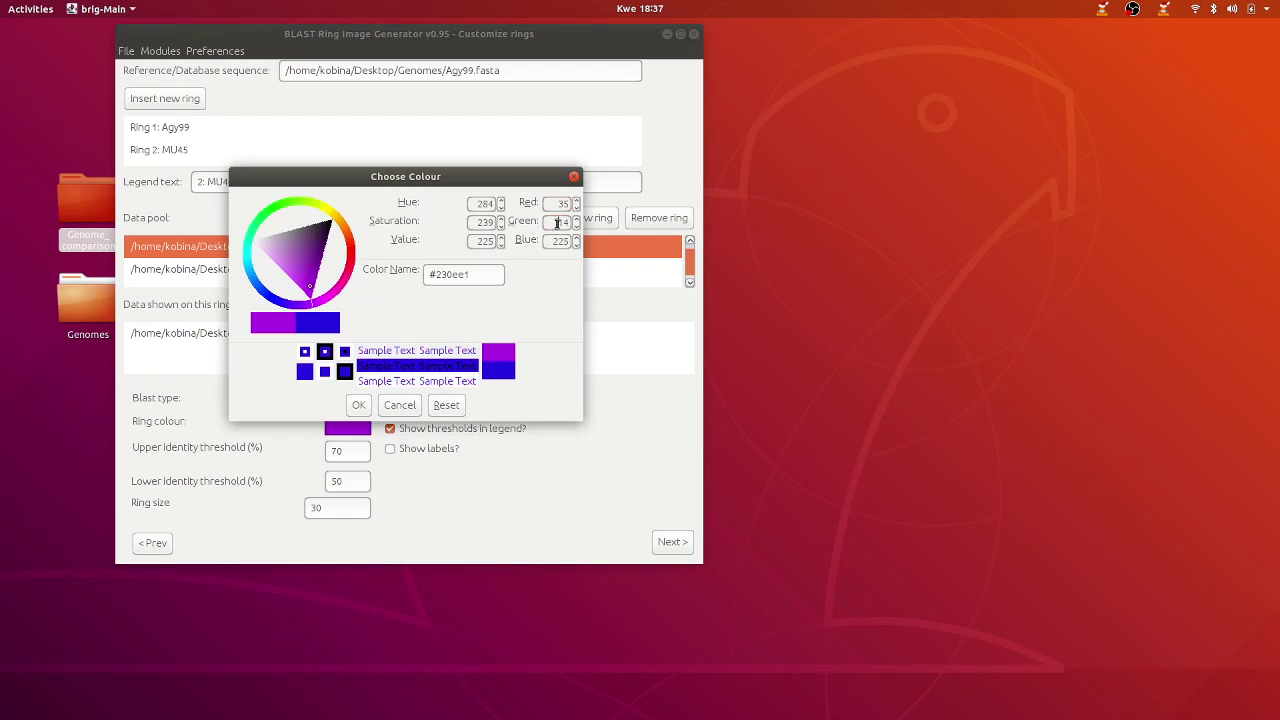
text(1)
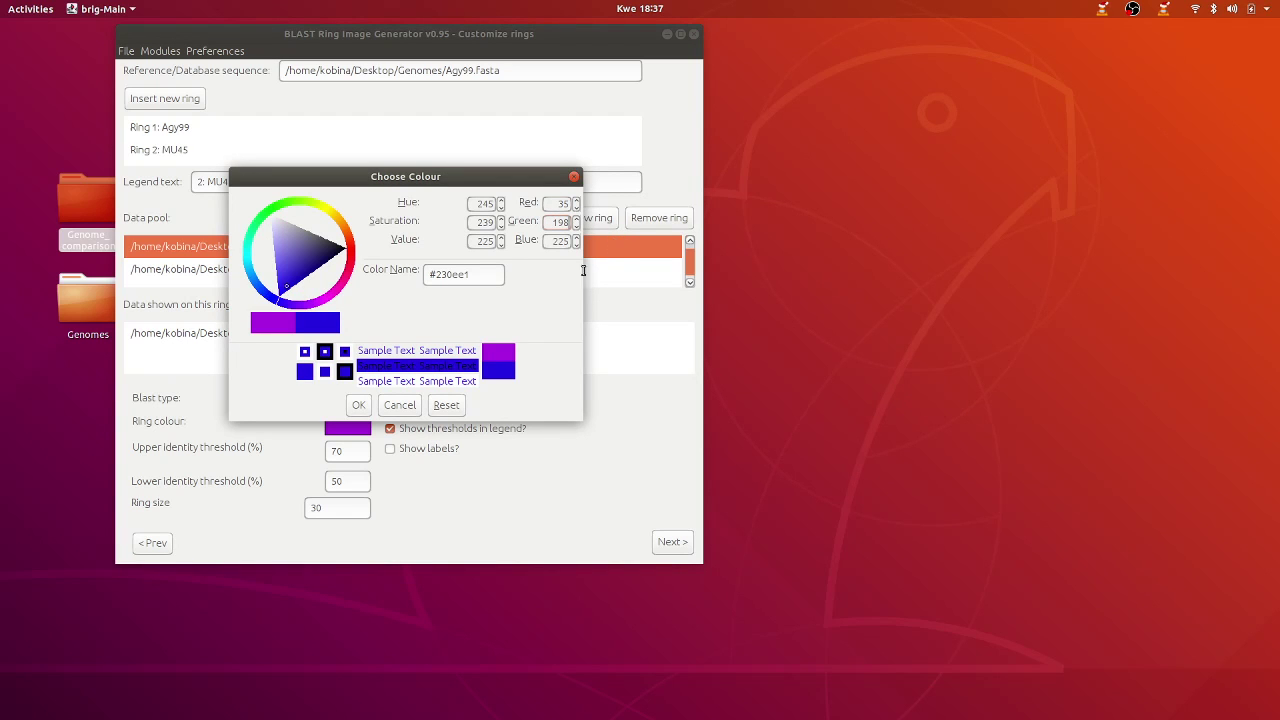
click(550, 242)
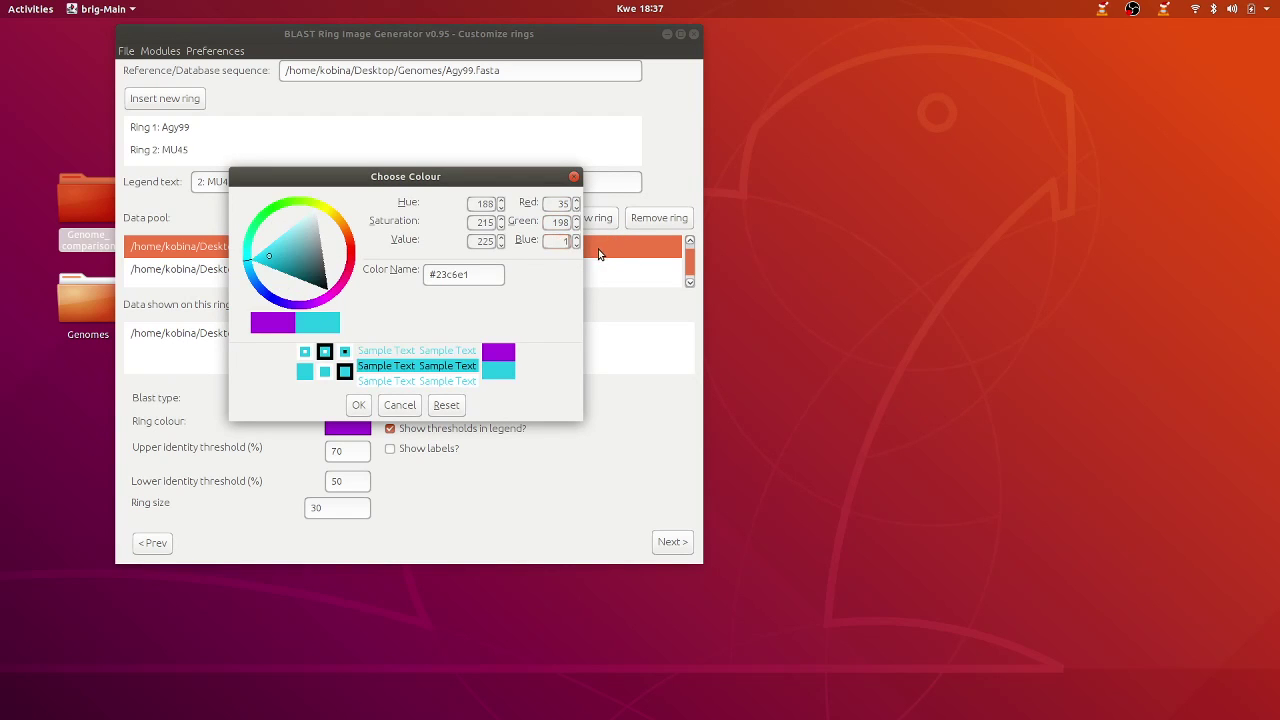
click(358, 405)
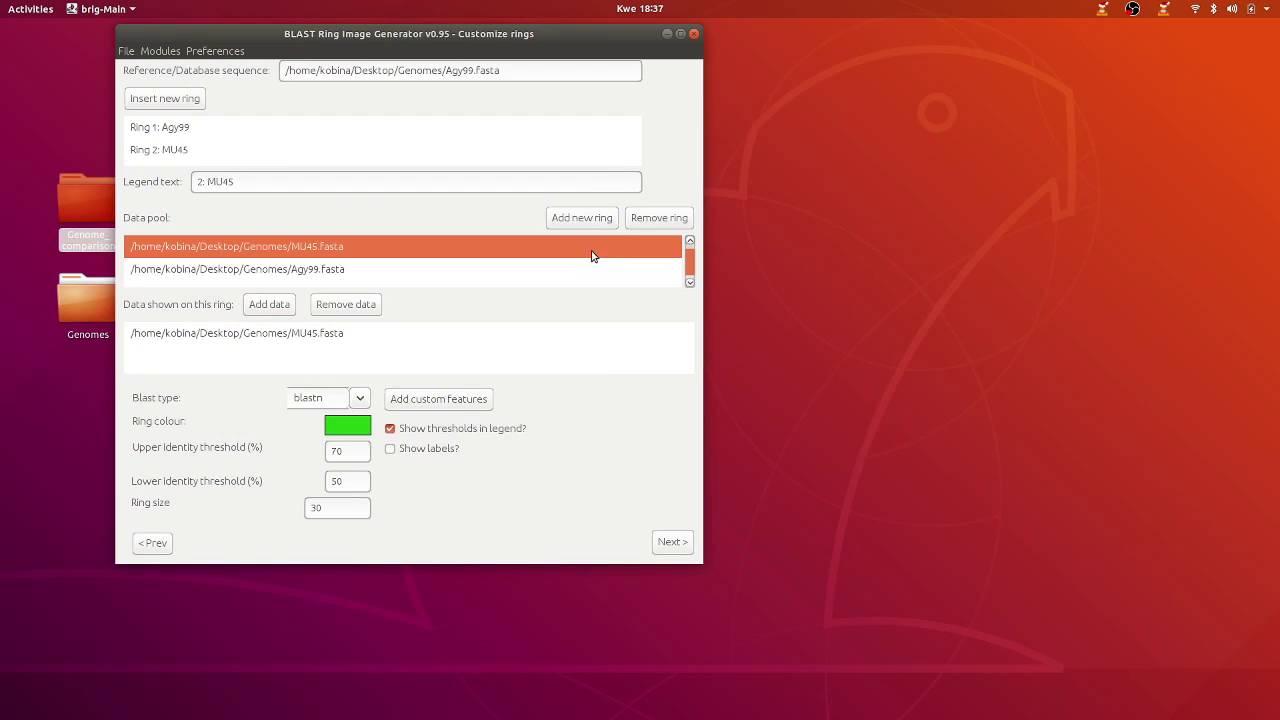
Add ring 3 with the legend text SGL03 and put SGL03.fasta from the data pool on it
click(588, 222)
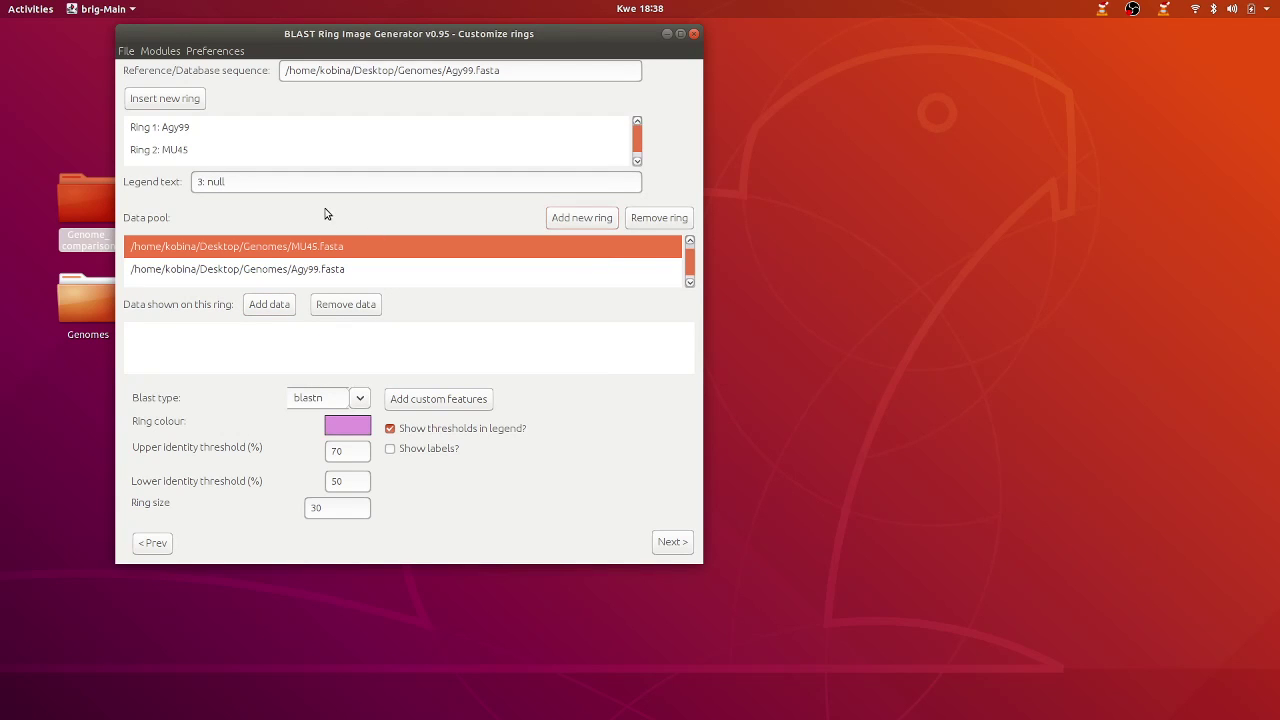
triple_click(278, 190)
text(SC)
scroll(317, 269, down, 2)
click(331, 250)
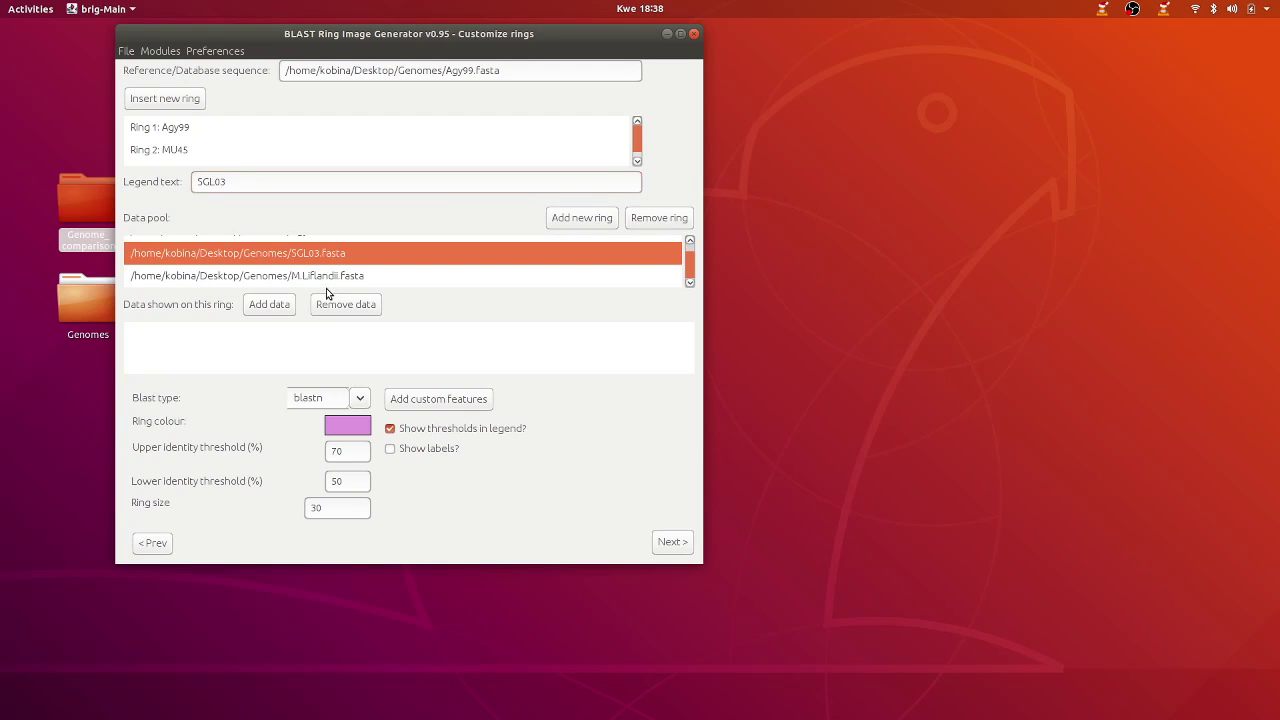
click(269, 306)
Set the colour of the SGL03 ring to blue, with Red 49, Green 34 and Blue 221
click(341, 431)
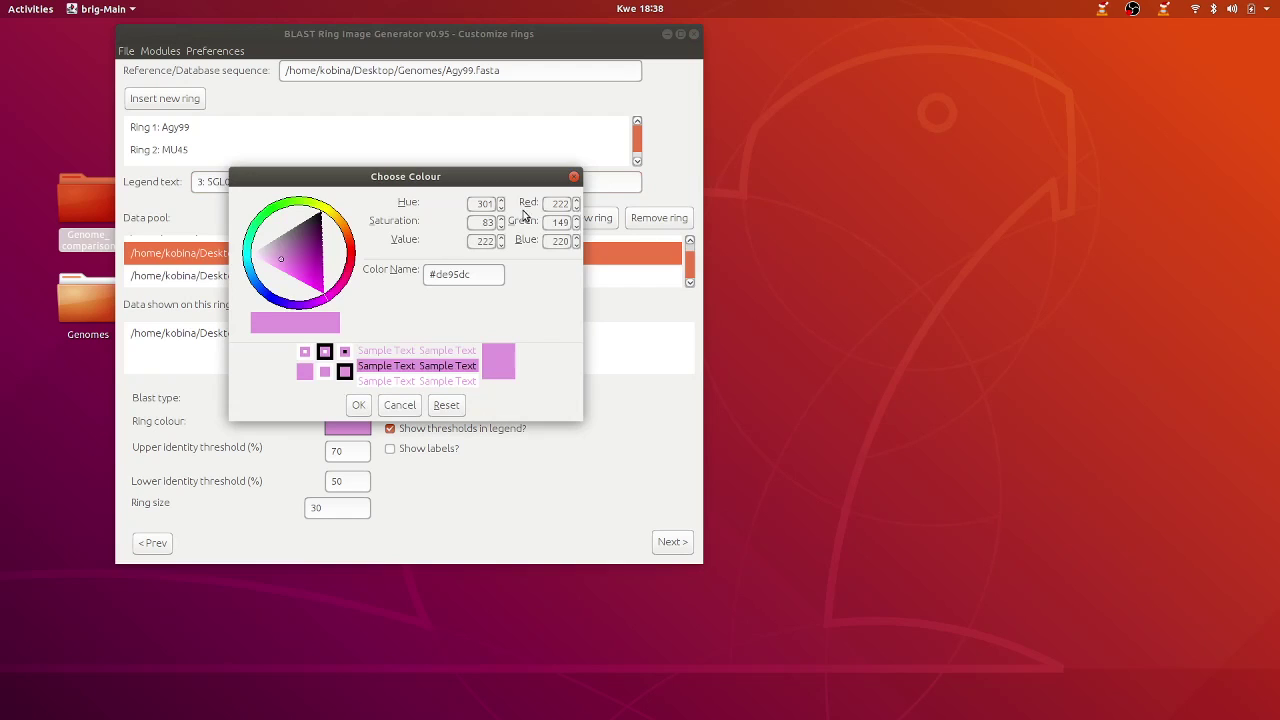
drag(550, 204, 582, 205)
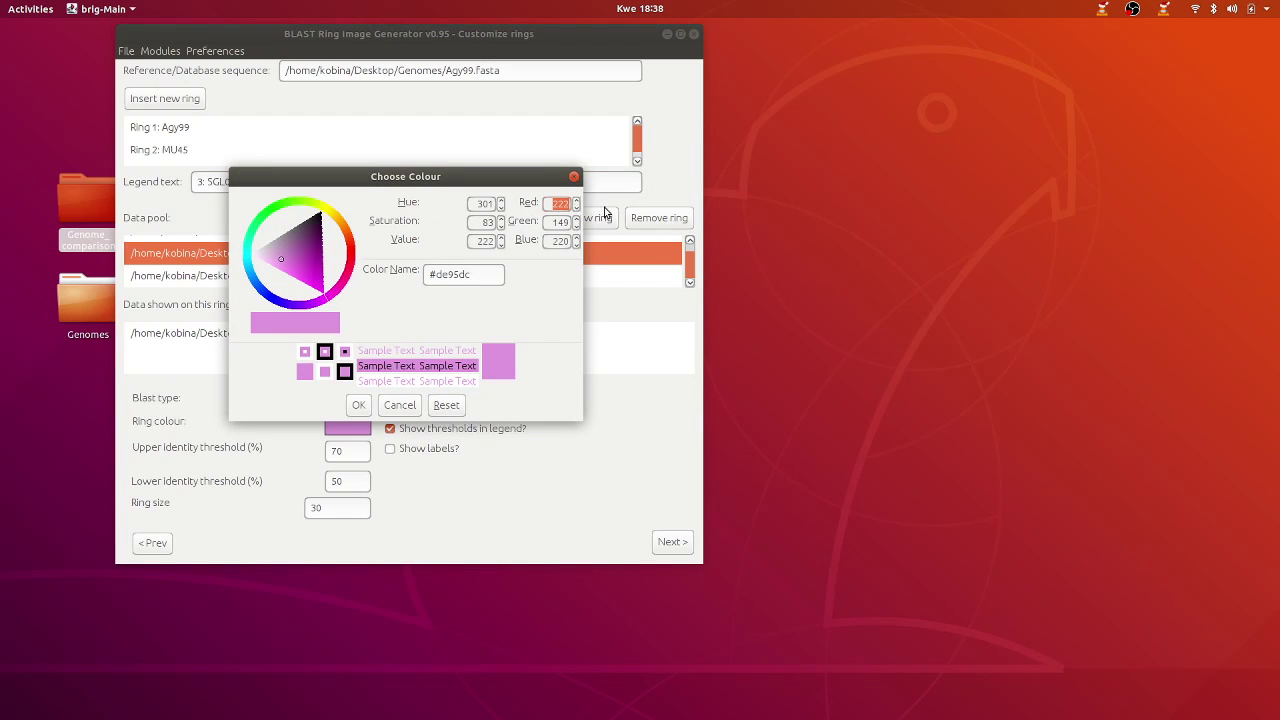
text(49)
click(556, 224)
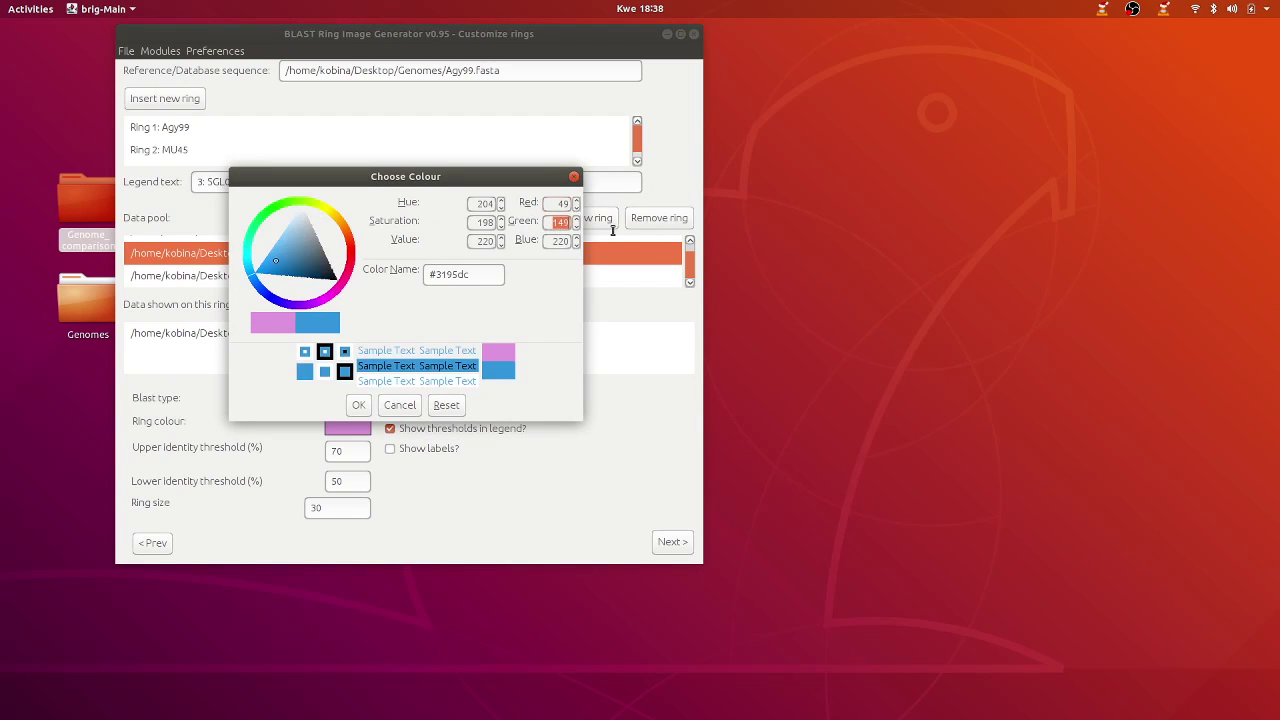
text(34)
click(546, 241)
drag(546, 241, 578, 241)
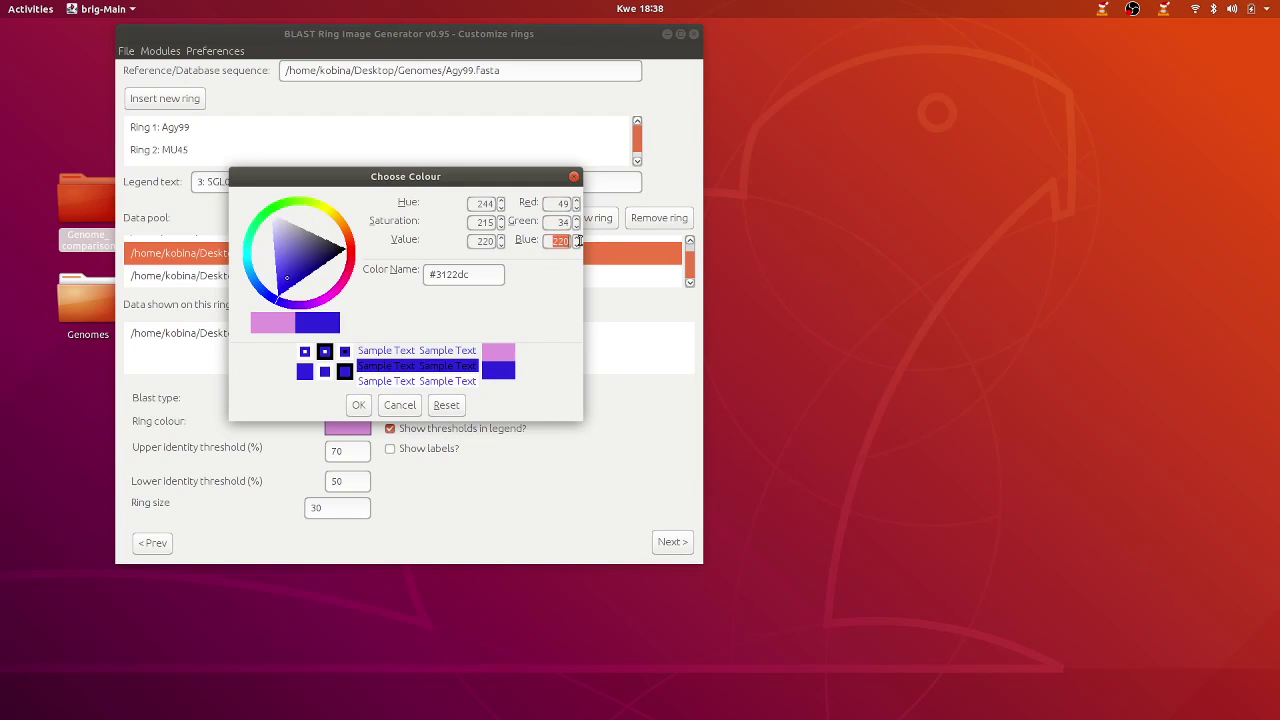
text(221)
click(358, 406)
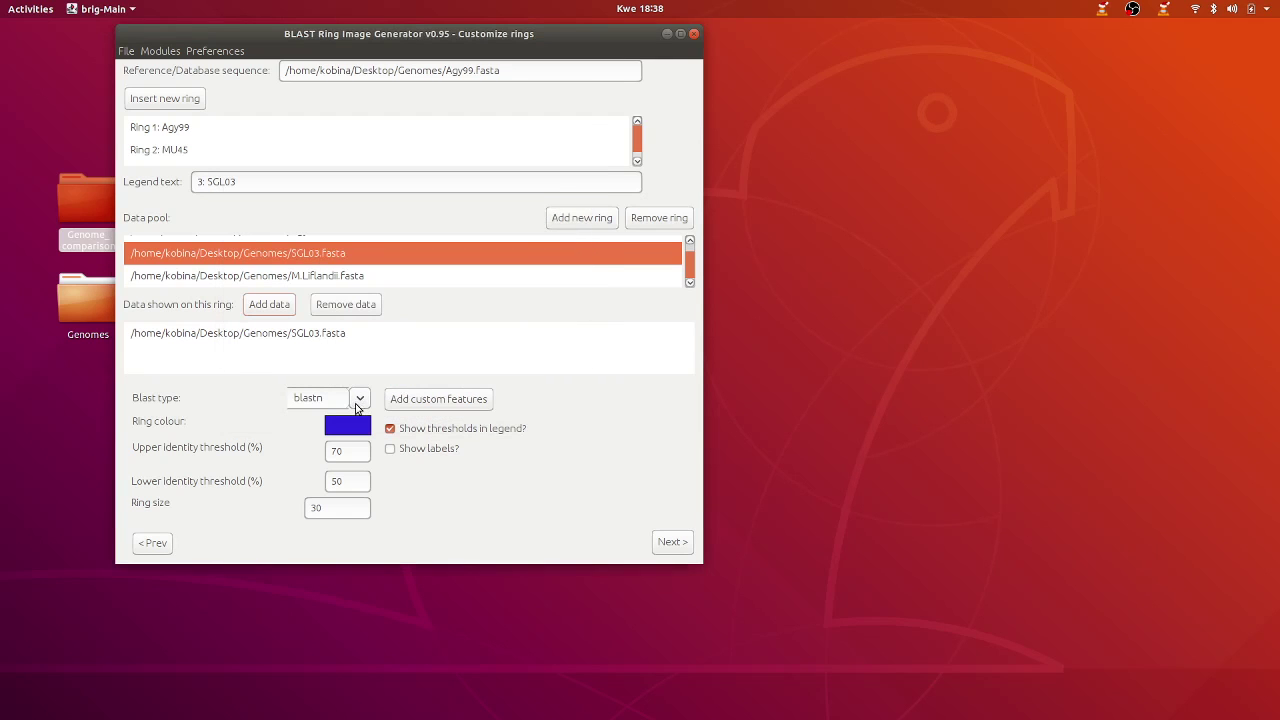
Add ring 4 with the legend text M.liflandii and put M.Liflandii.fasta from the data pool on it
click(188, 152)
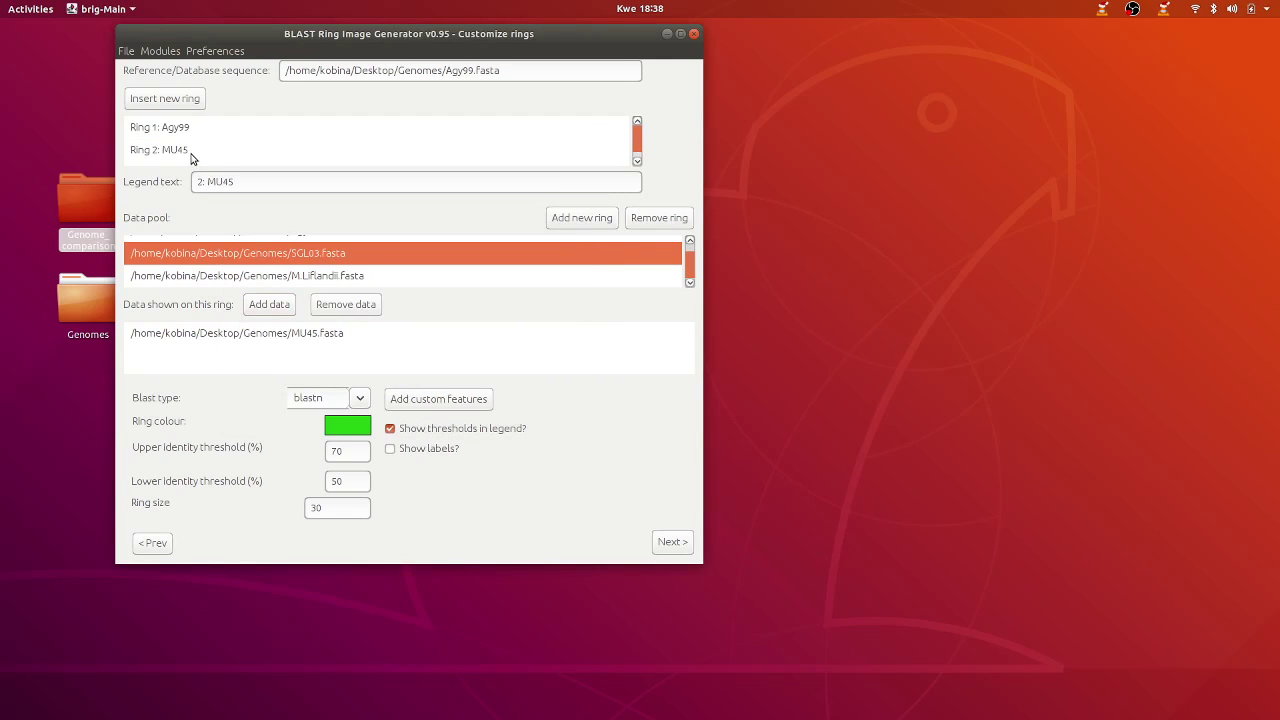
scroll(193, 158, down, 1)
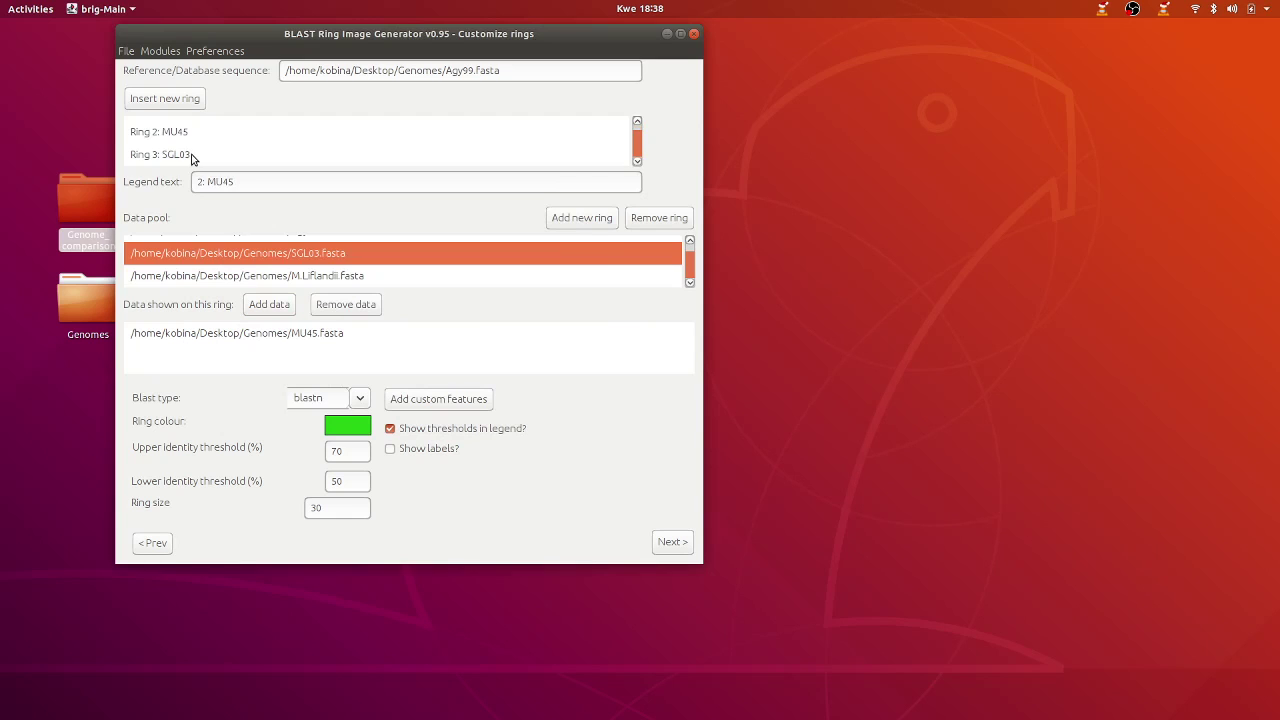
click(193, 158)
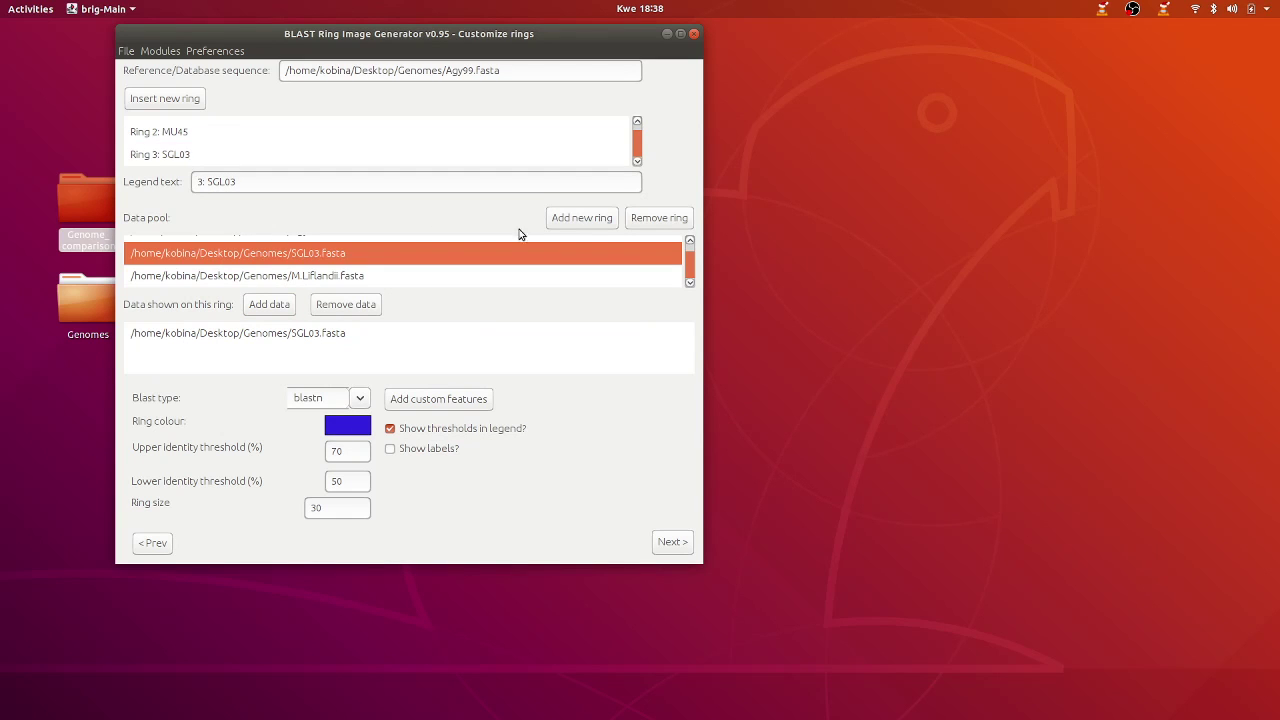
click(571, 217)
drag(242, 184, 143, 172)
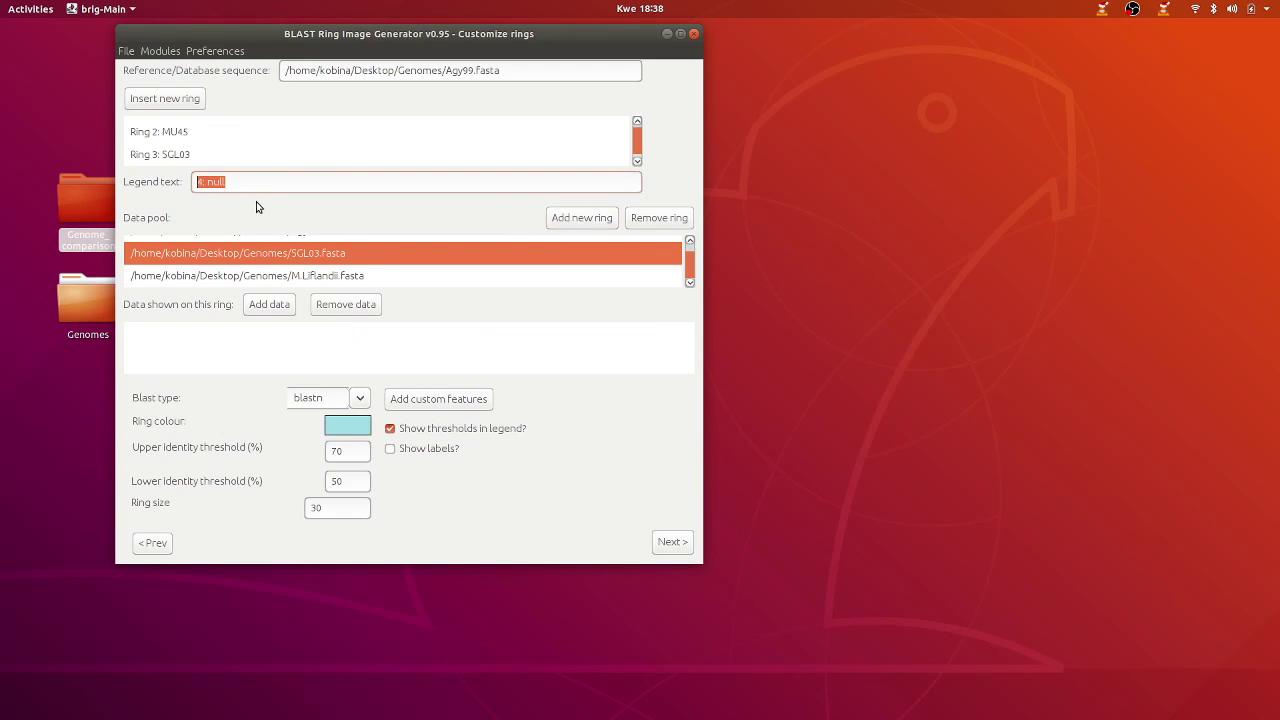
text(M.lf)
key(BackSpace)
text(iflandii)
click(271, 277)
click(257, 306)
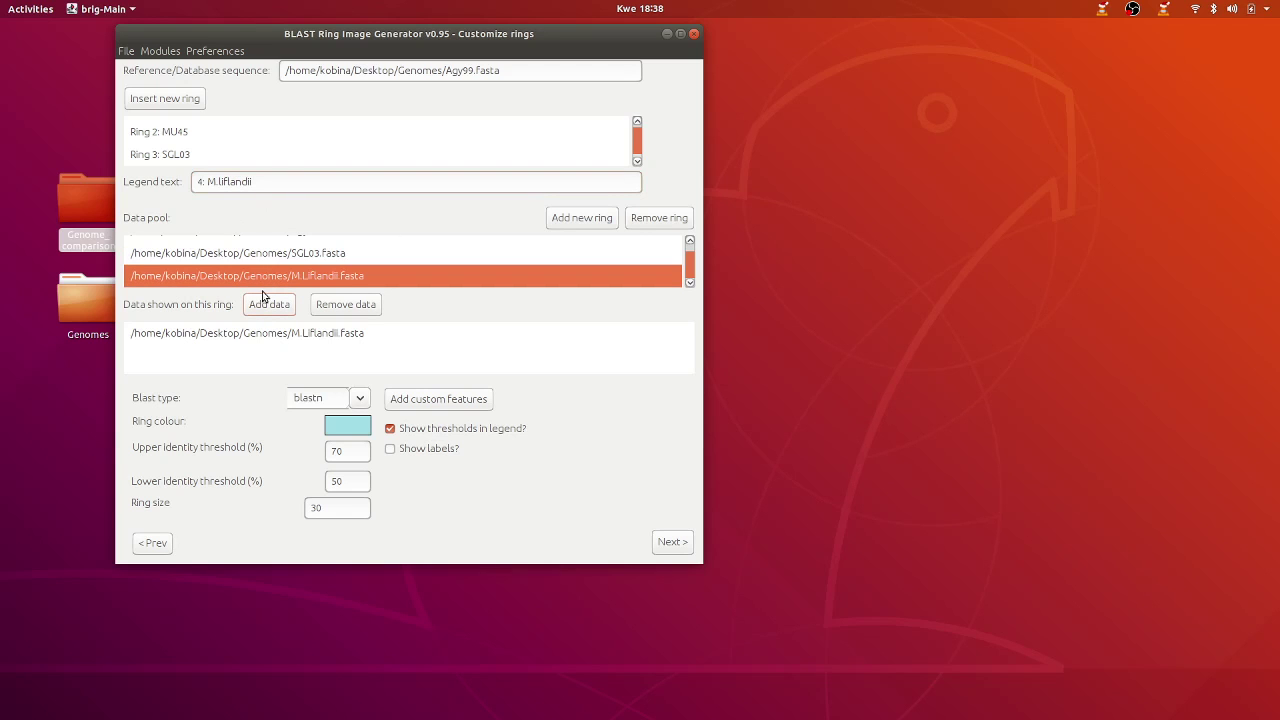
Set the colour of the M.liflandii ring to Red 221, Green 106 and Blue 226
scroll(205, 160, down, 1)
click(348, 426)
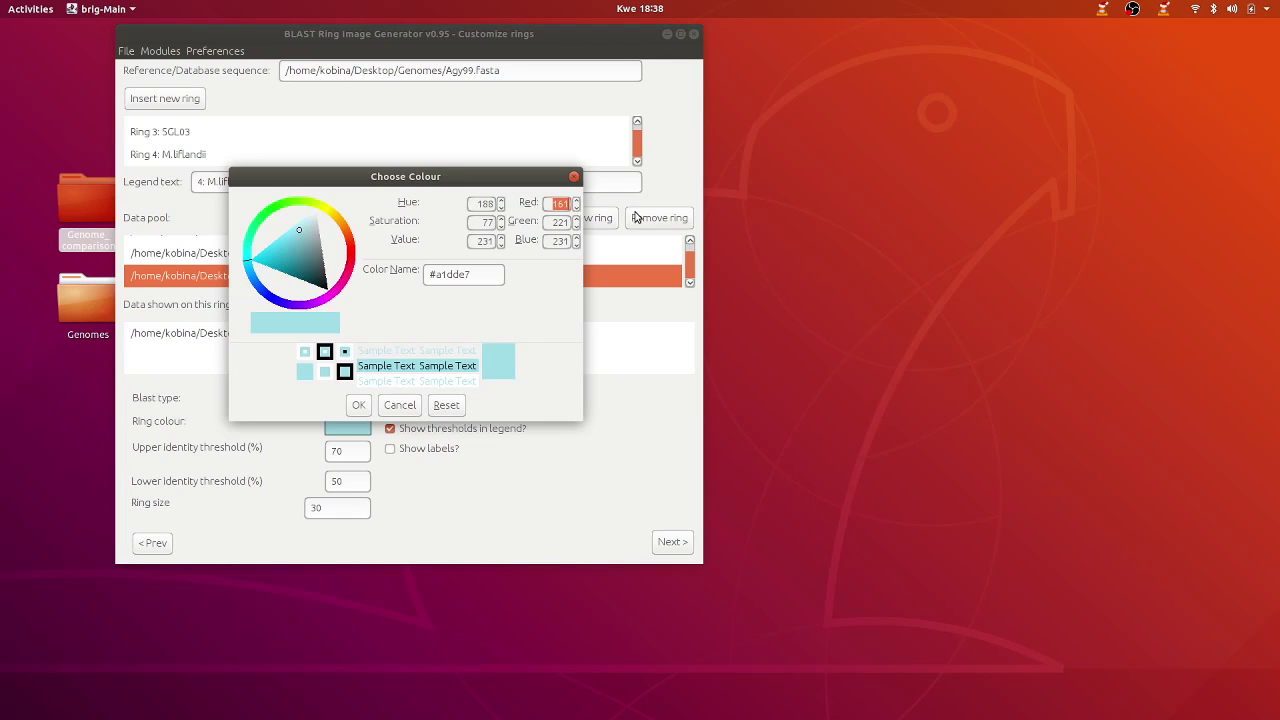
text(221)
key(Tab)
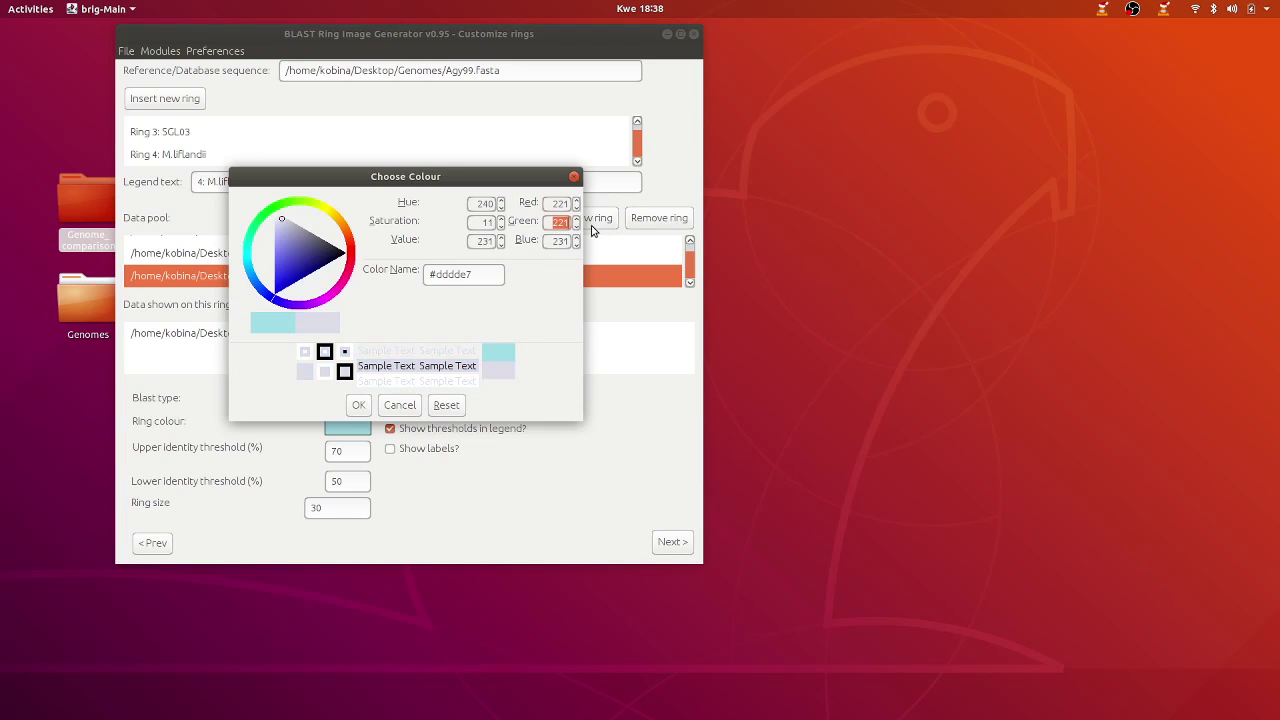
text(106)
key(Tab)
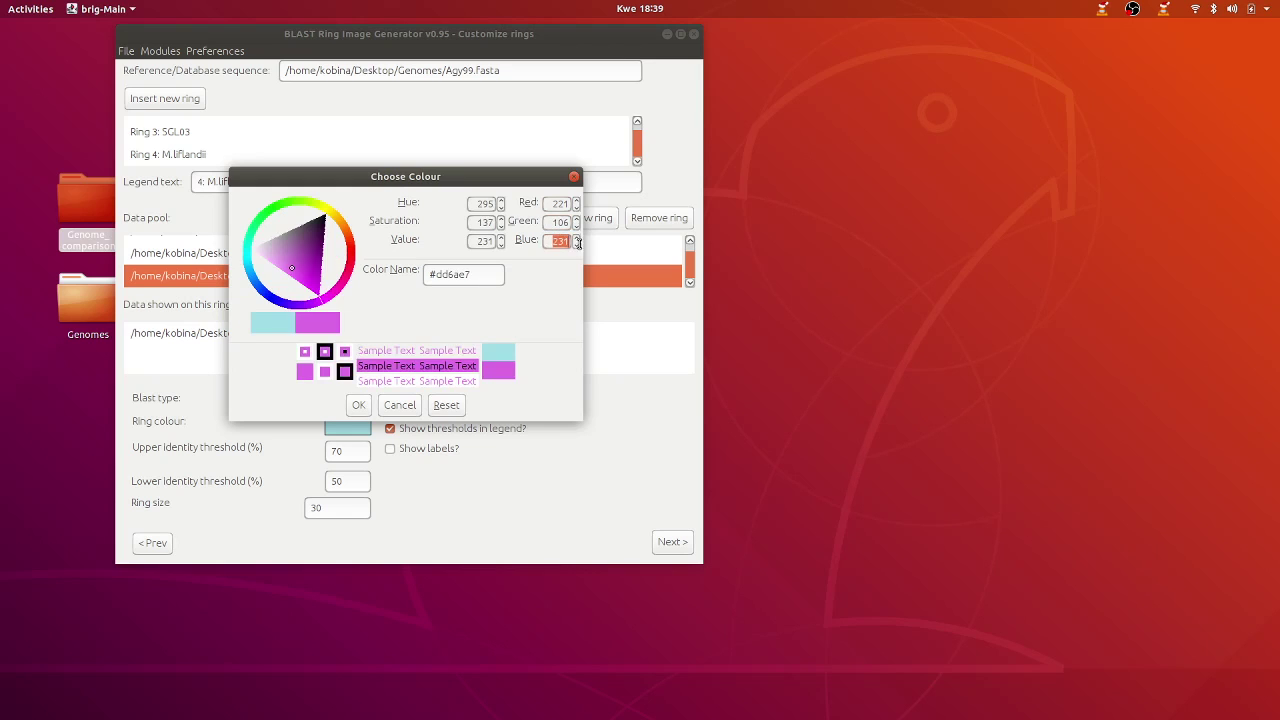
text(226)
click(357, 405)
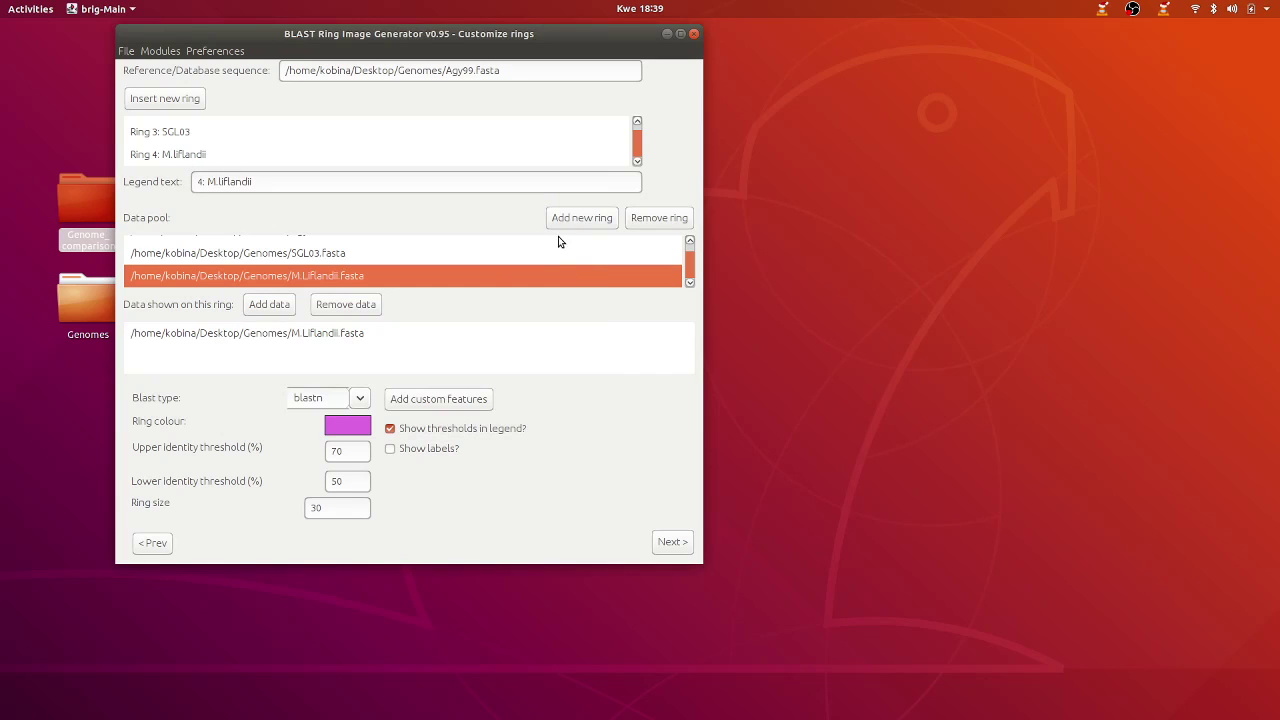
Add ring 5 with the legend text M.shinshuense and put M.shinshuense.fasta from the data pool on it
click(581, 217)
drag(226, 182, 155, 160)
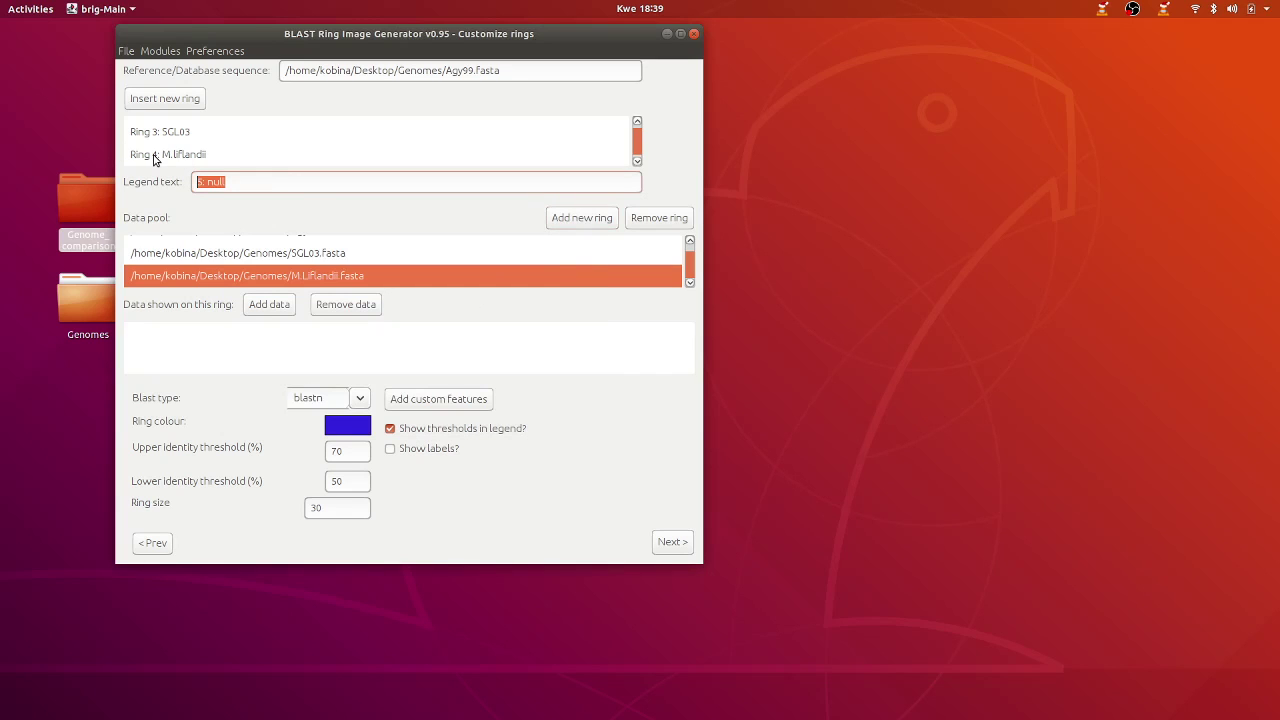
text(M.shinshuense)
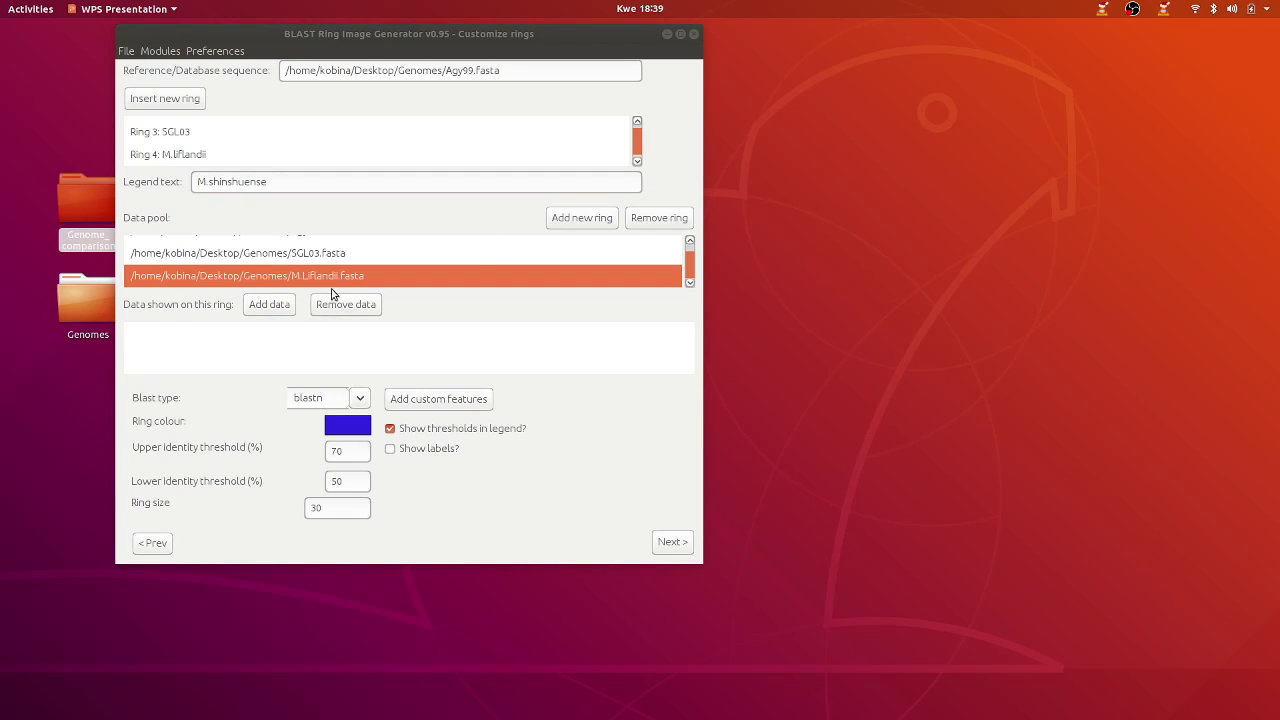
scroll(316, 271, up, 2)
click(315, 262)
scroll(315, 255, up, 1)
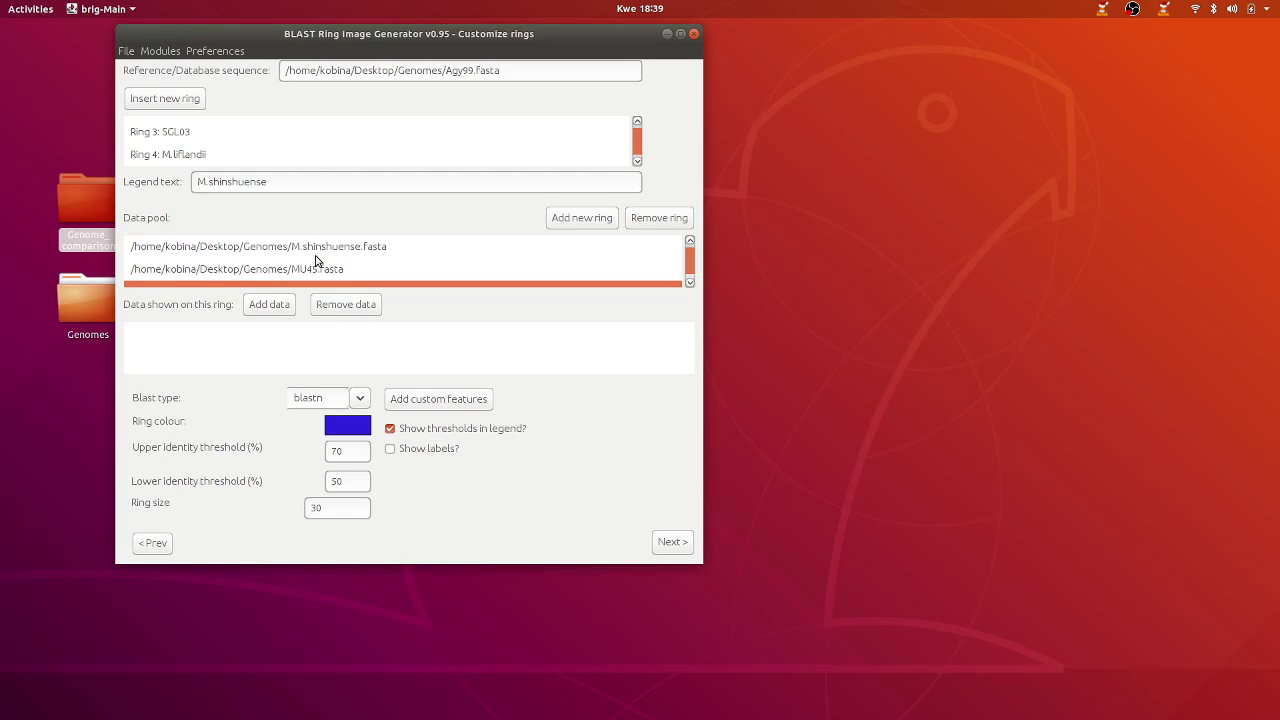
click(320, 248)
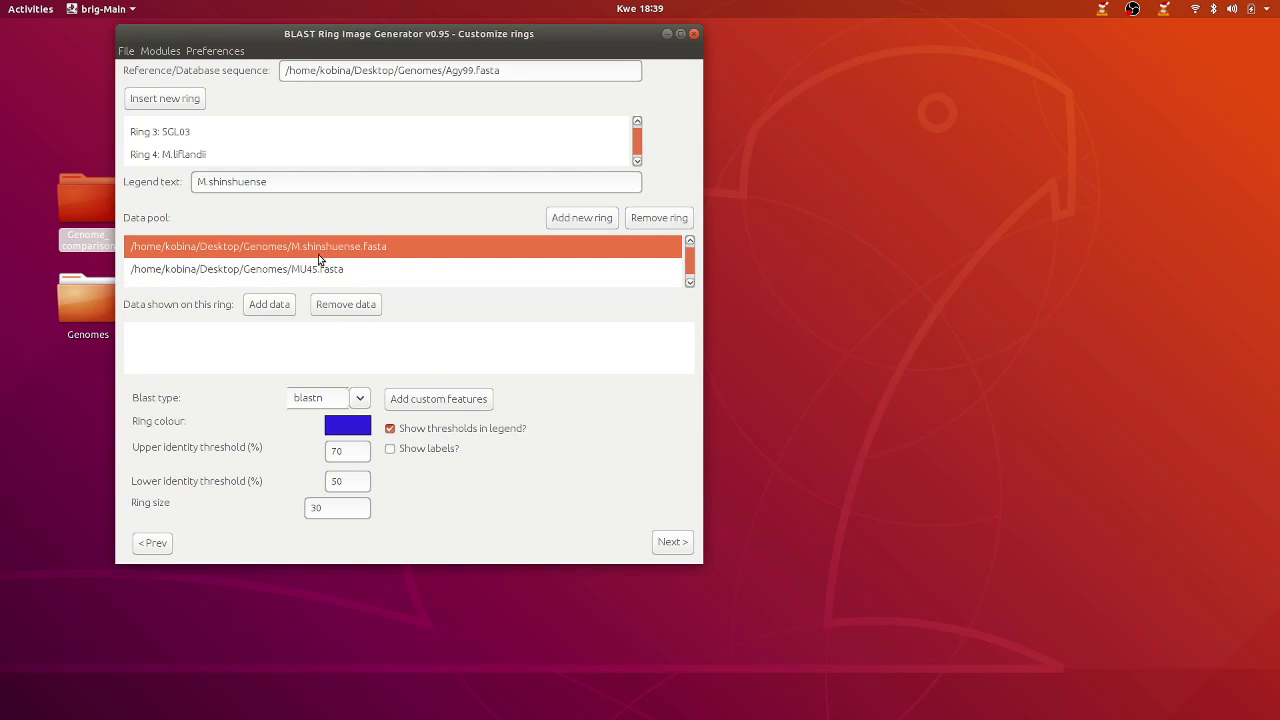
click(270, 304)
Set the colour of the M.shinshuense ring to teal, with Red 0, Green 156 and Blue 139
click(347, 427)
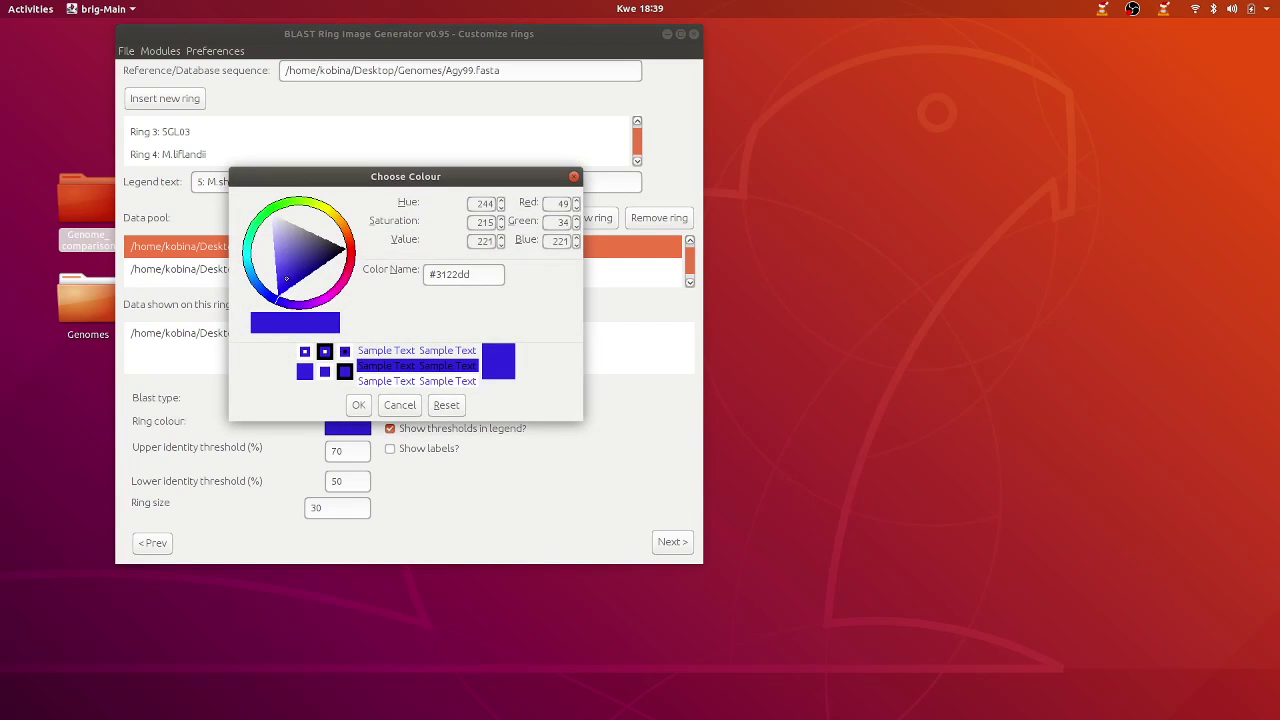
click(553, 203)
text(0)
click(556, 221)
text(1)
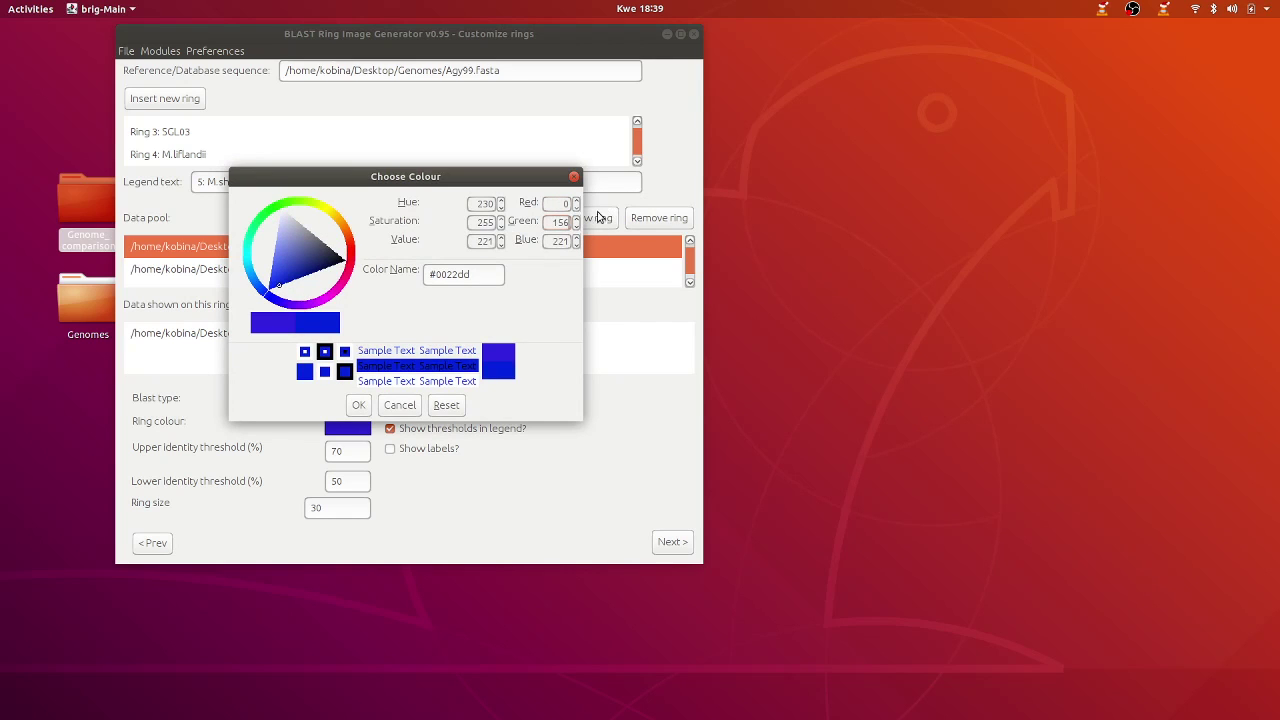
text(56)
key(Tab)
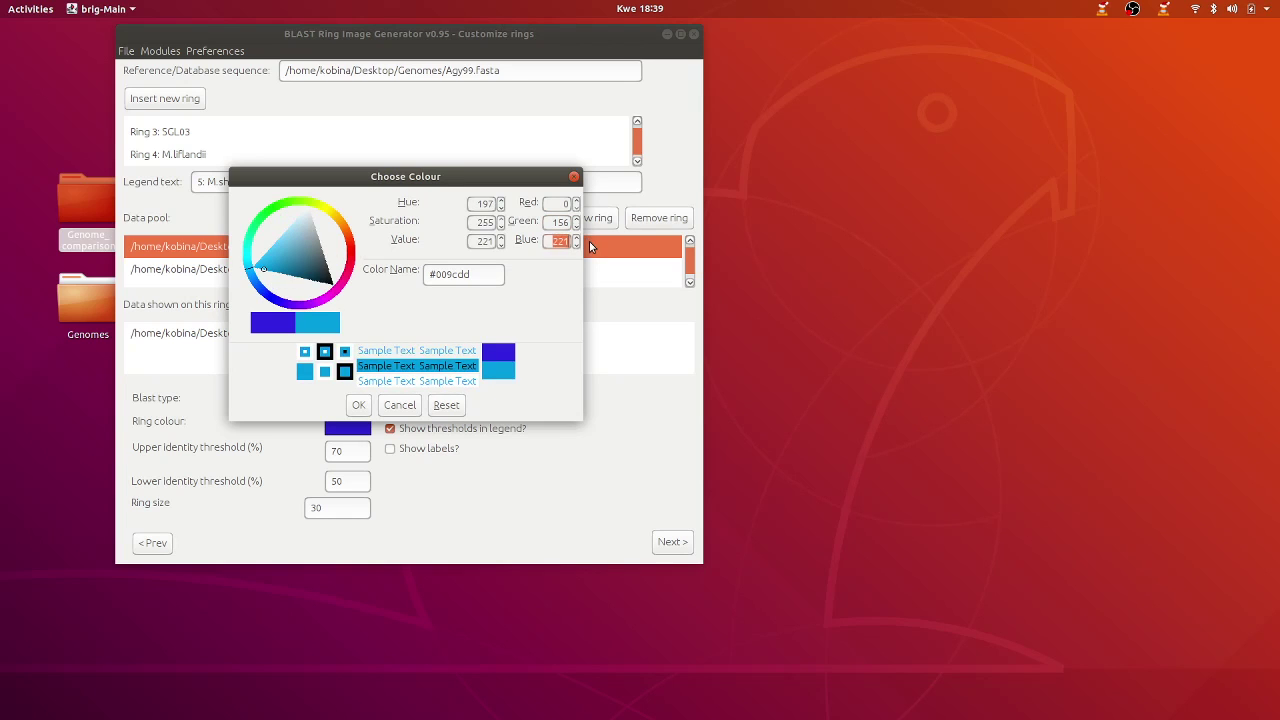
text(139)
click(358, 404)
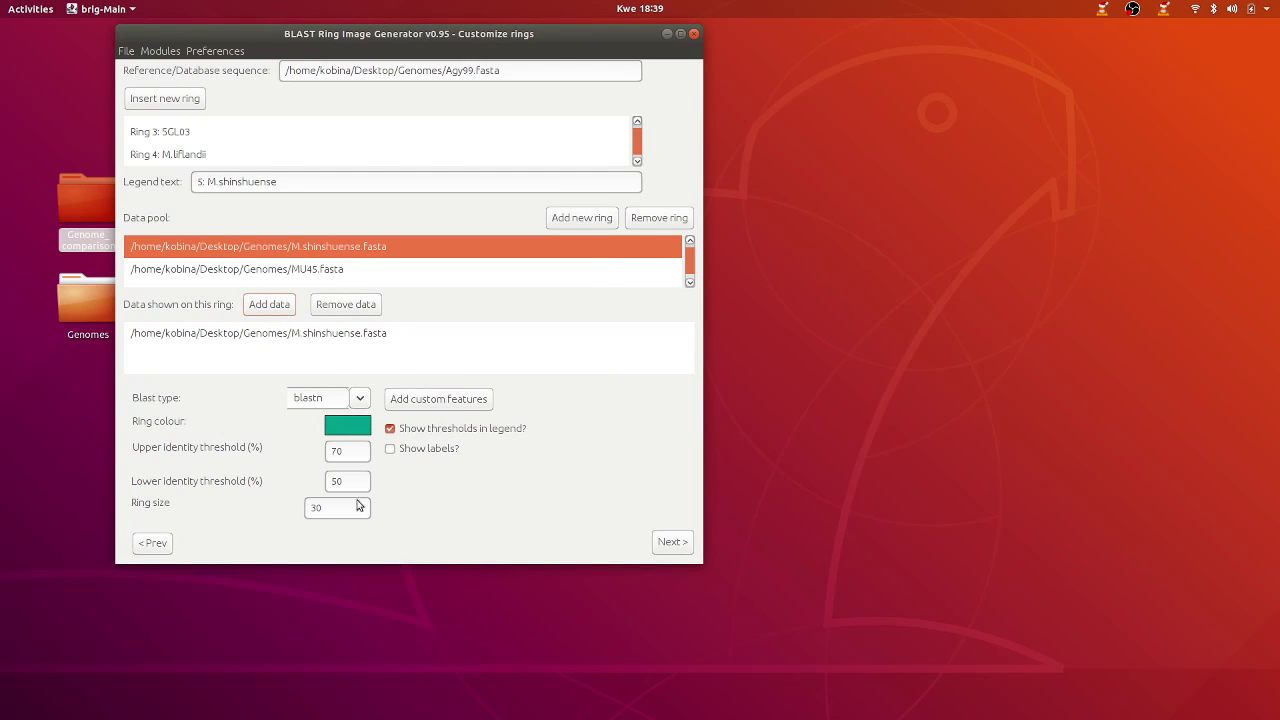
Review the legend text, data and colour of each ring from Agy99 through M.shinshuense
scroll(208, 153, up, 2)
click(195, 129)
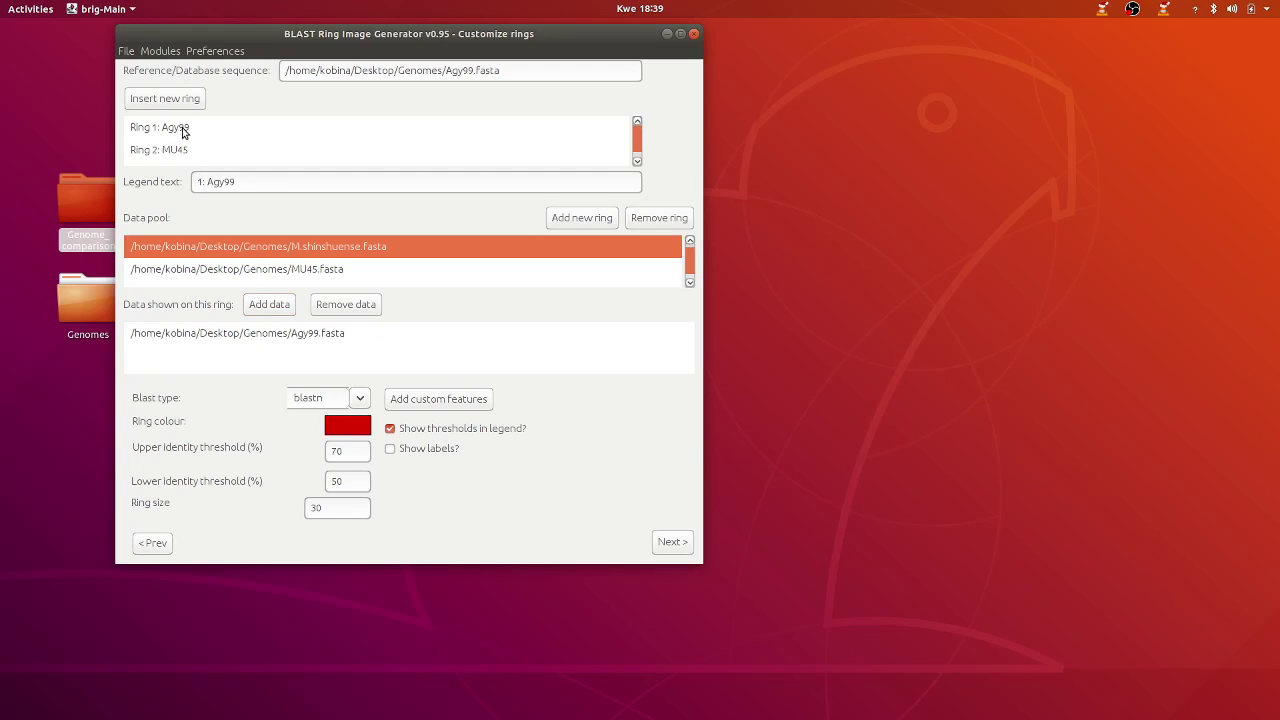
click(170, 149)
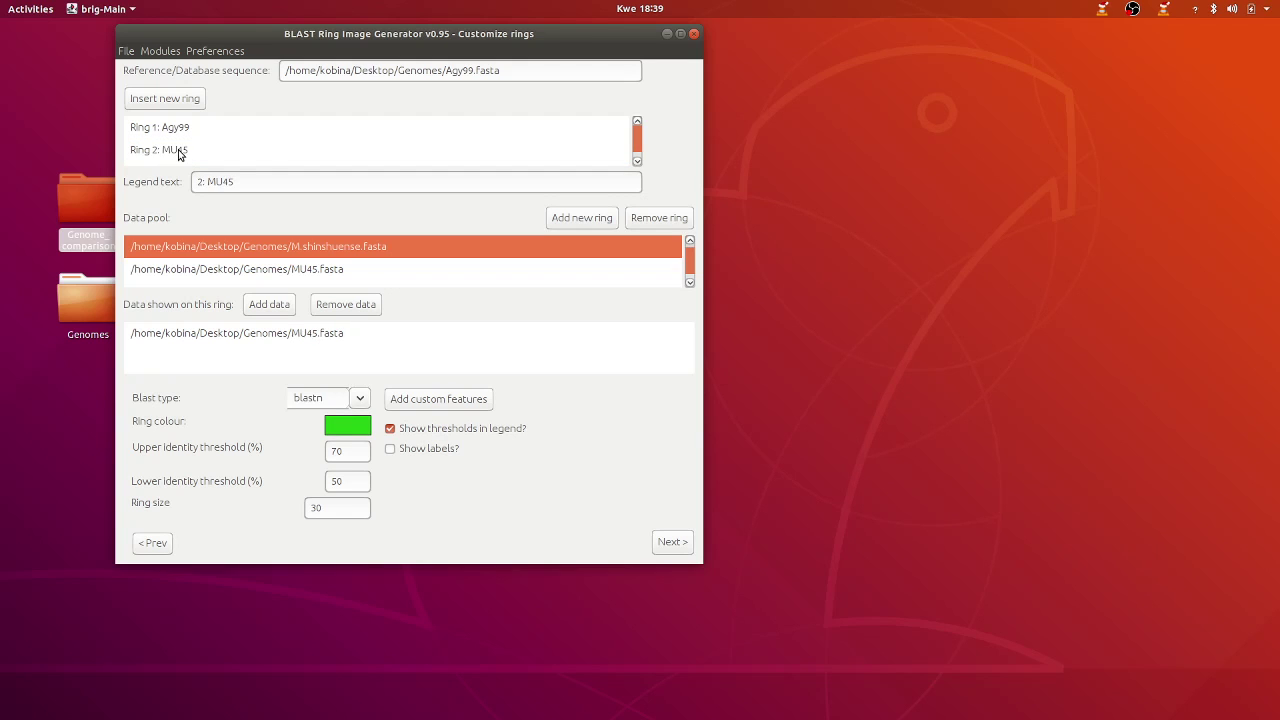
scroll(178, 152, down, 2)
click(178, 128)
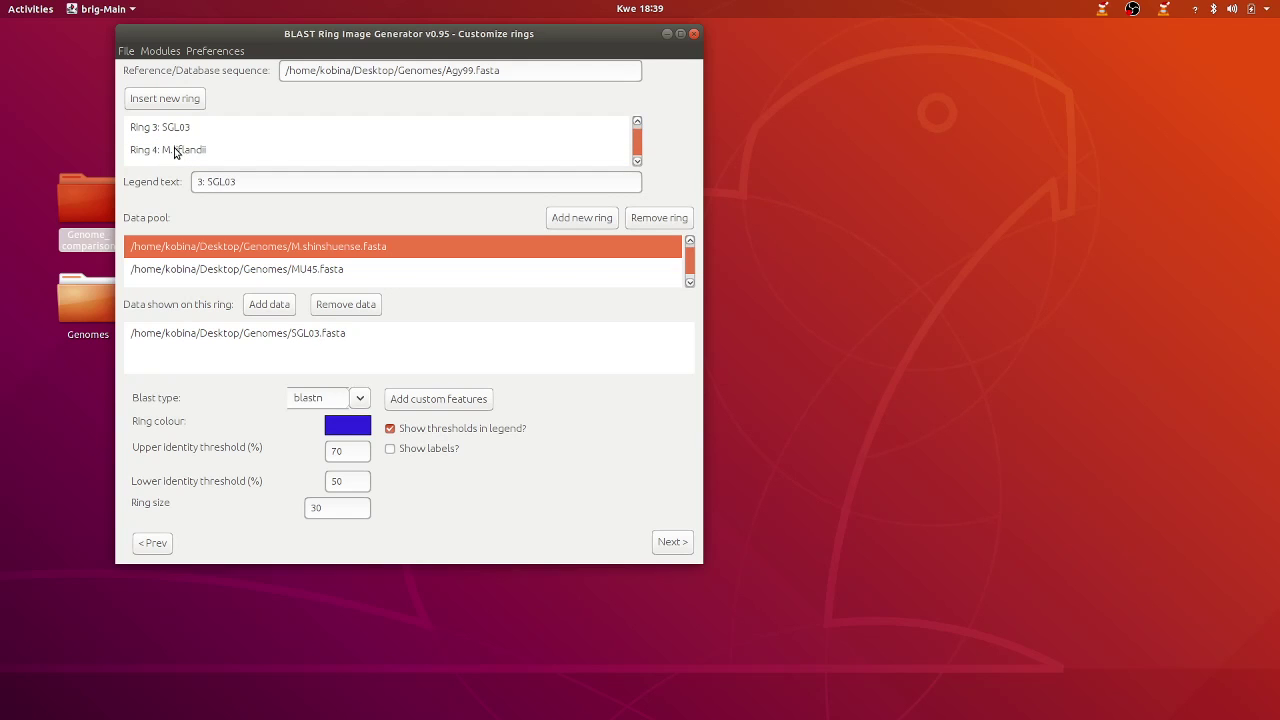
click(174, 150)
scroll(174, 152, down, 1)
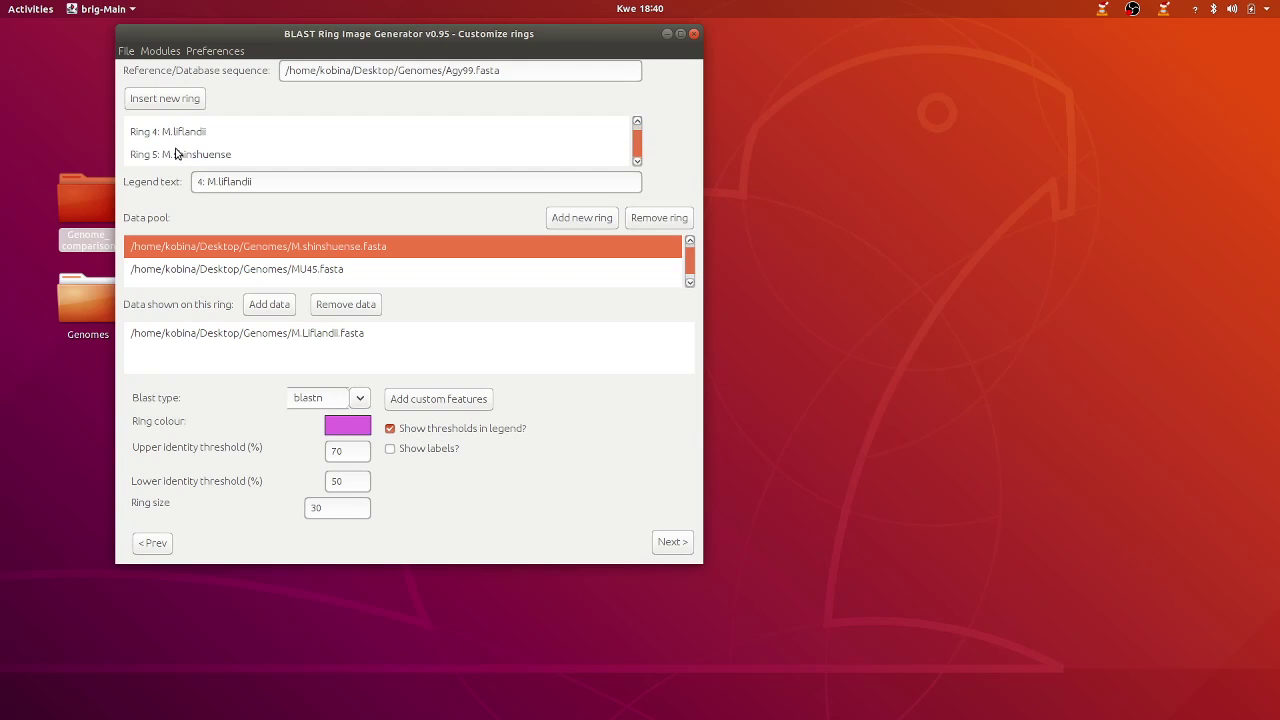
click(174, 153)
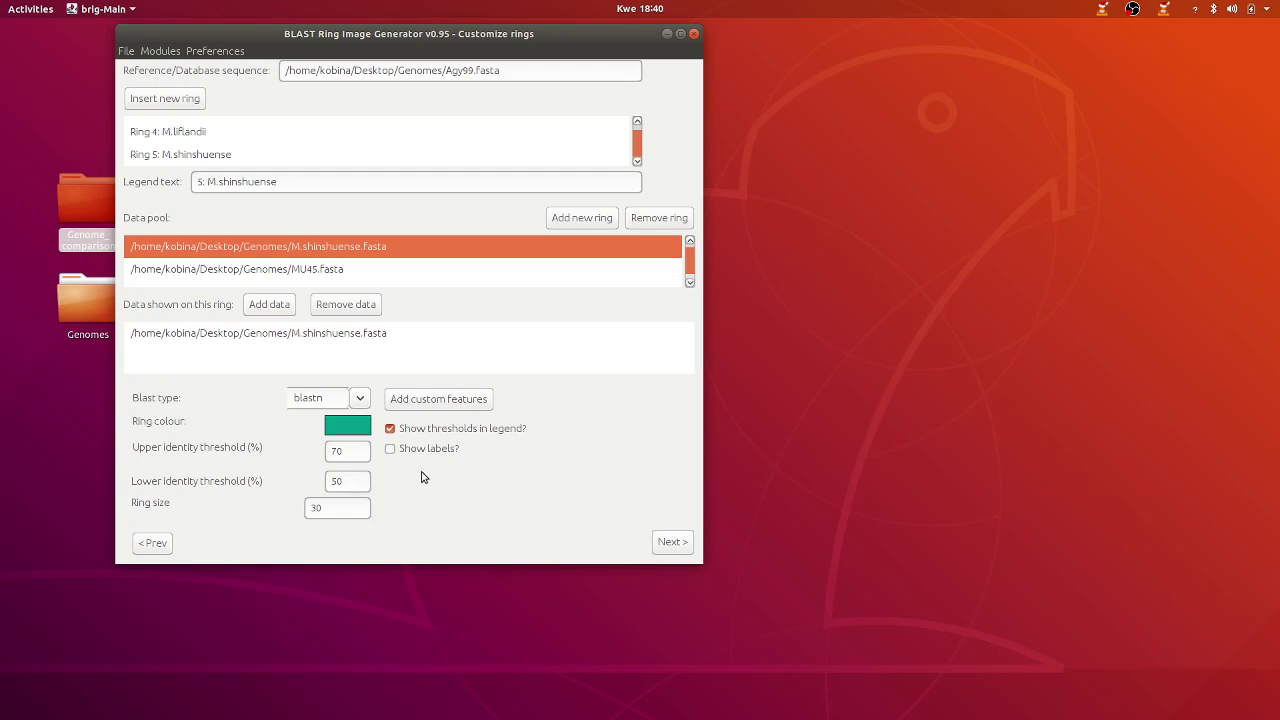
Move the M.shinshuense ring to position 4, ahead of M.liflandii, and view the global settings in the image options
click(216, 50)
click(414, 134)
click(219, 55)
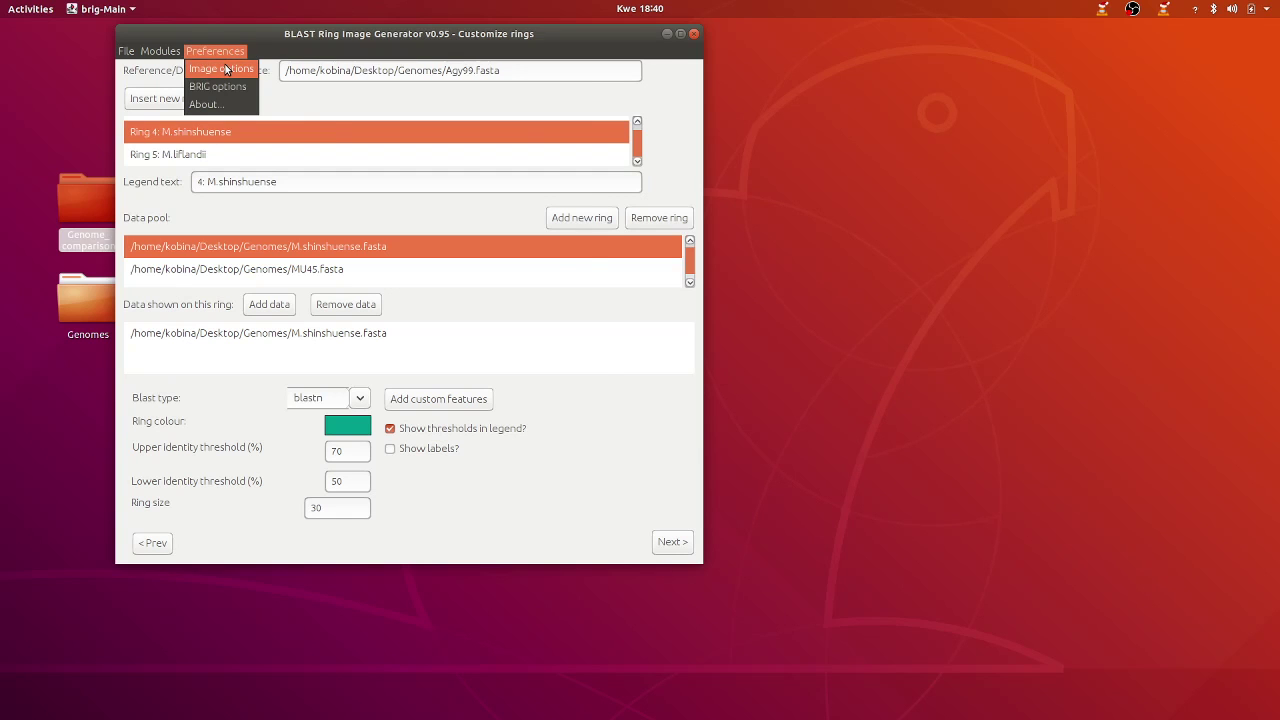
click(222, 68)
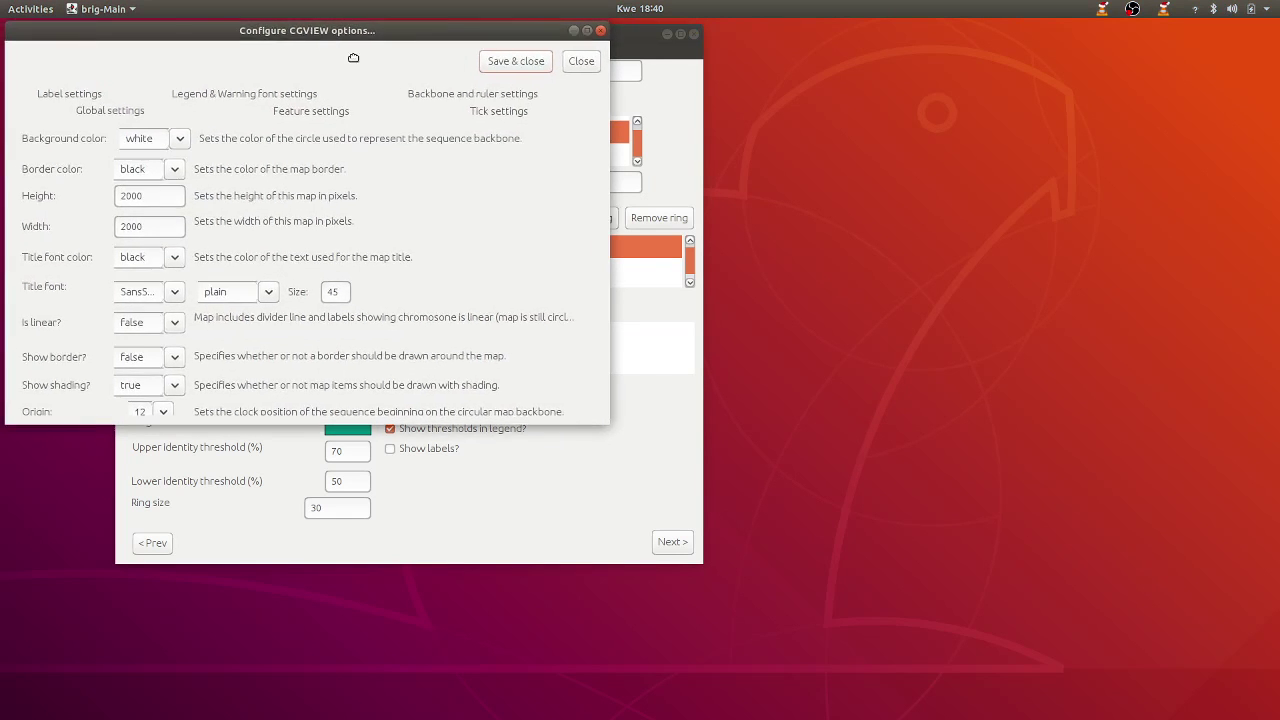
drag(314, 36, 436, 70)
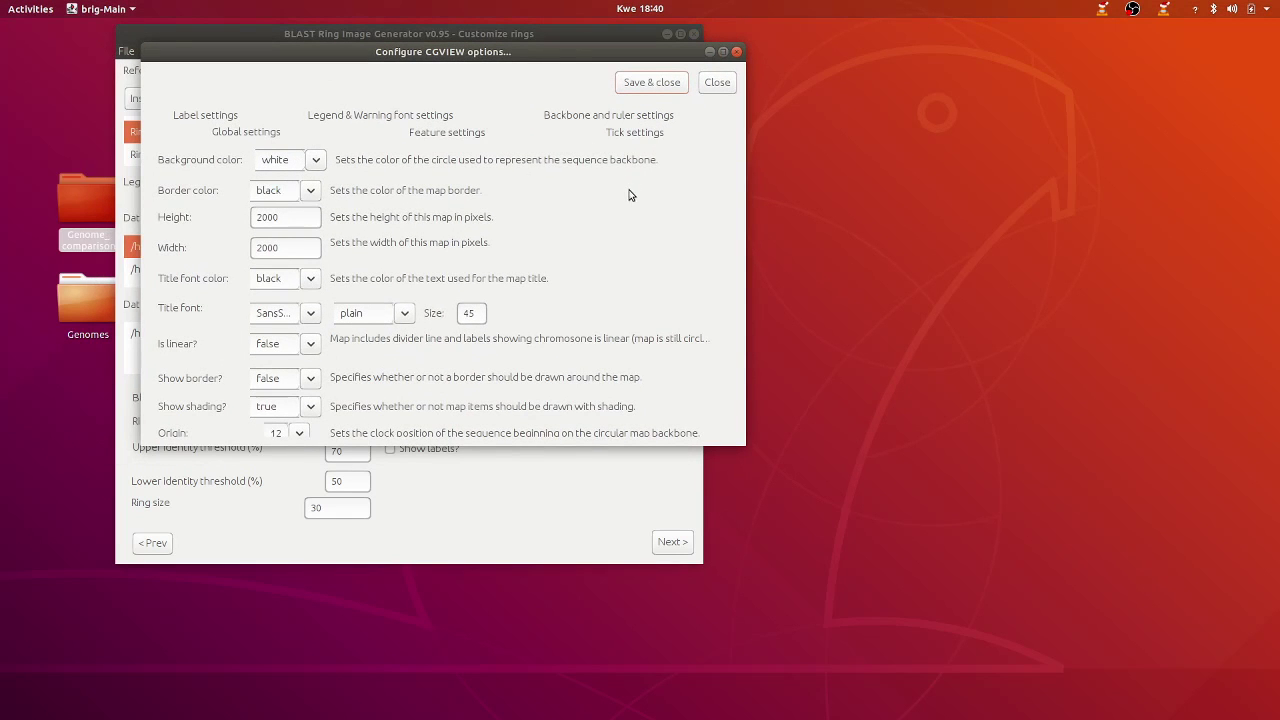
click(717, 83)
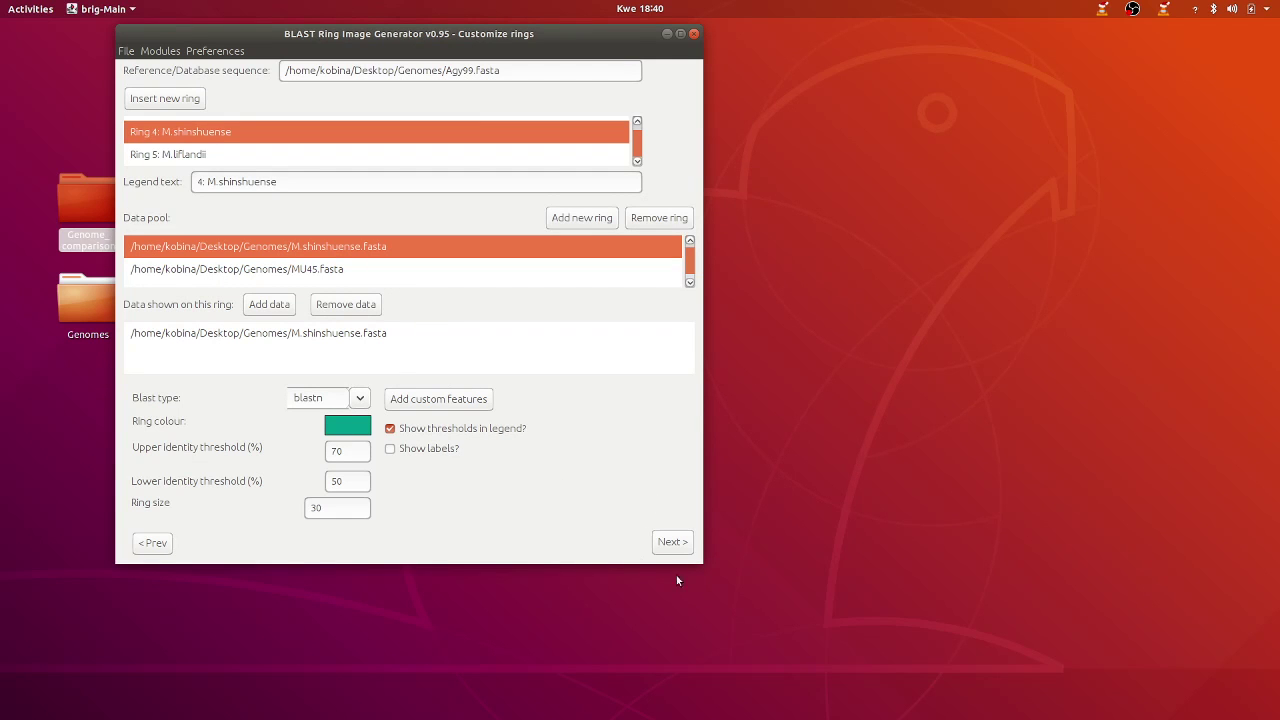
Continue from the ring customization to the final configuration confirmation and move its window clear of the desktop folders
click(674, 541)
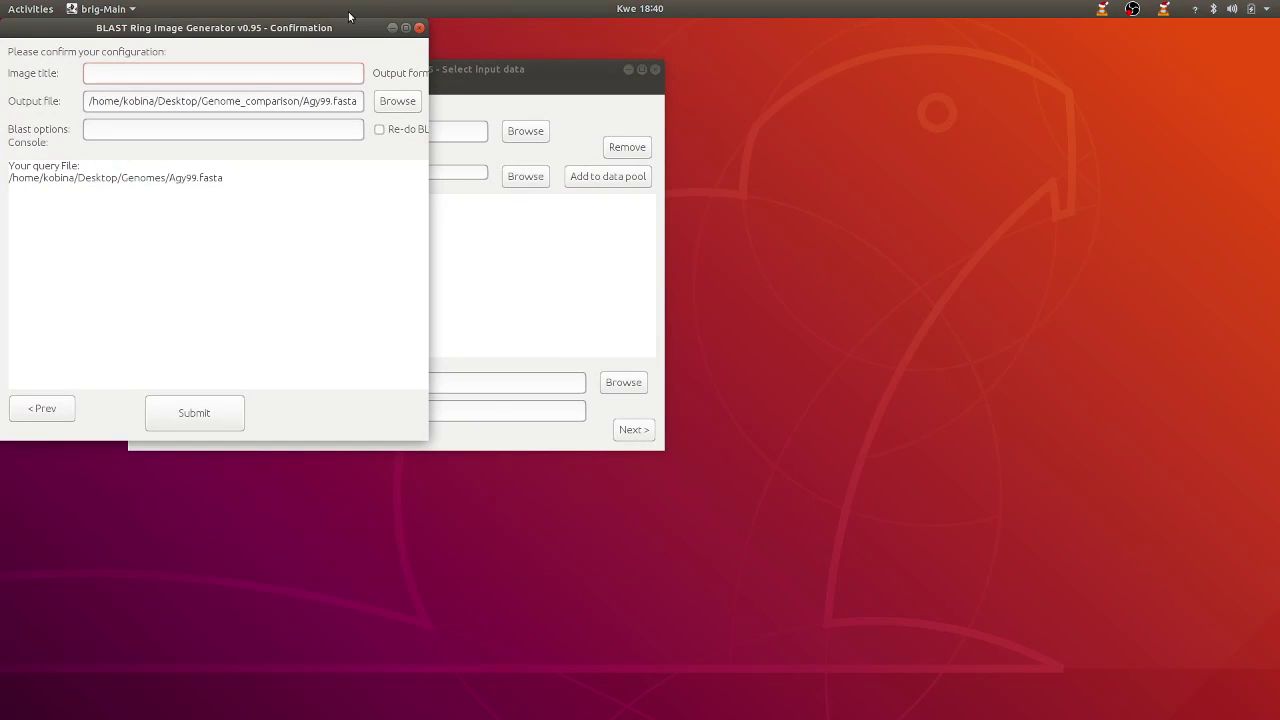
drag(300, 30, 376, 36)
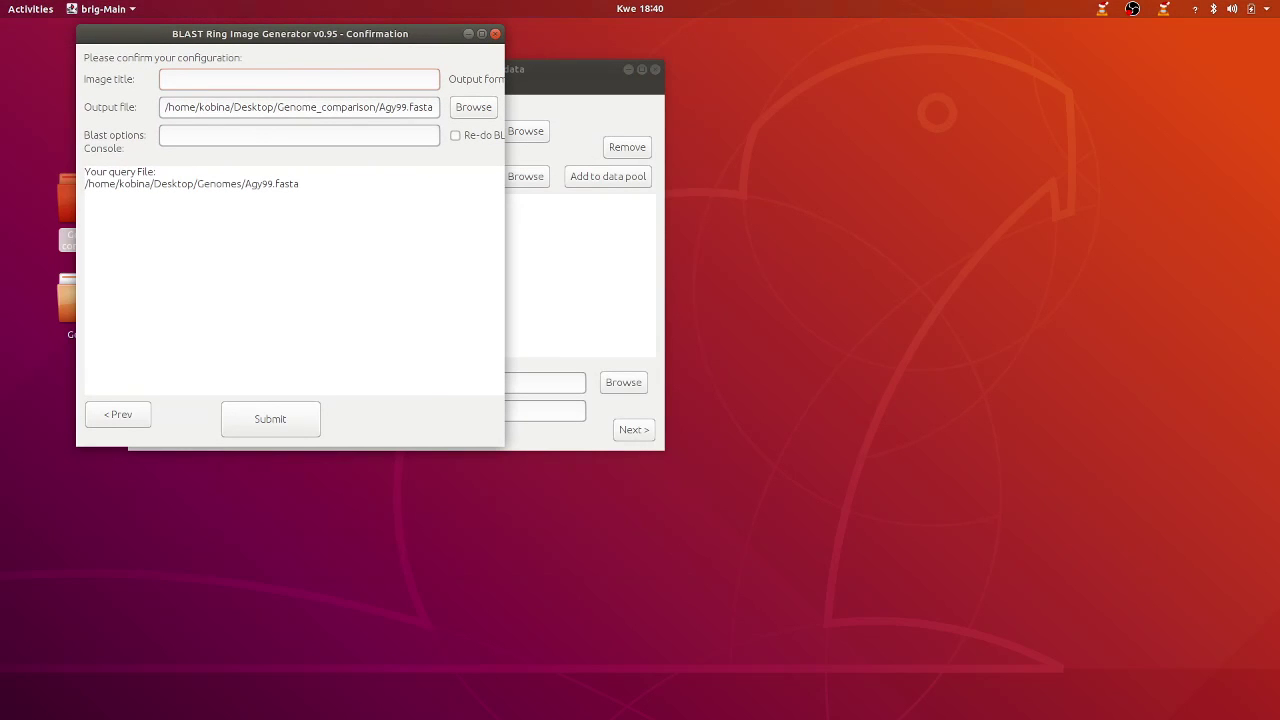
key(alt+Tab)
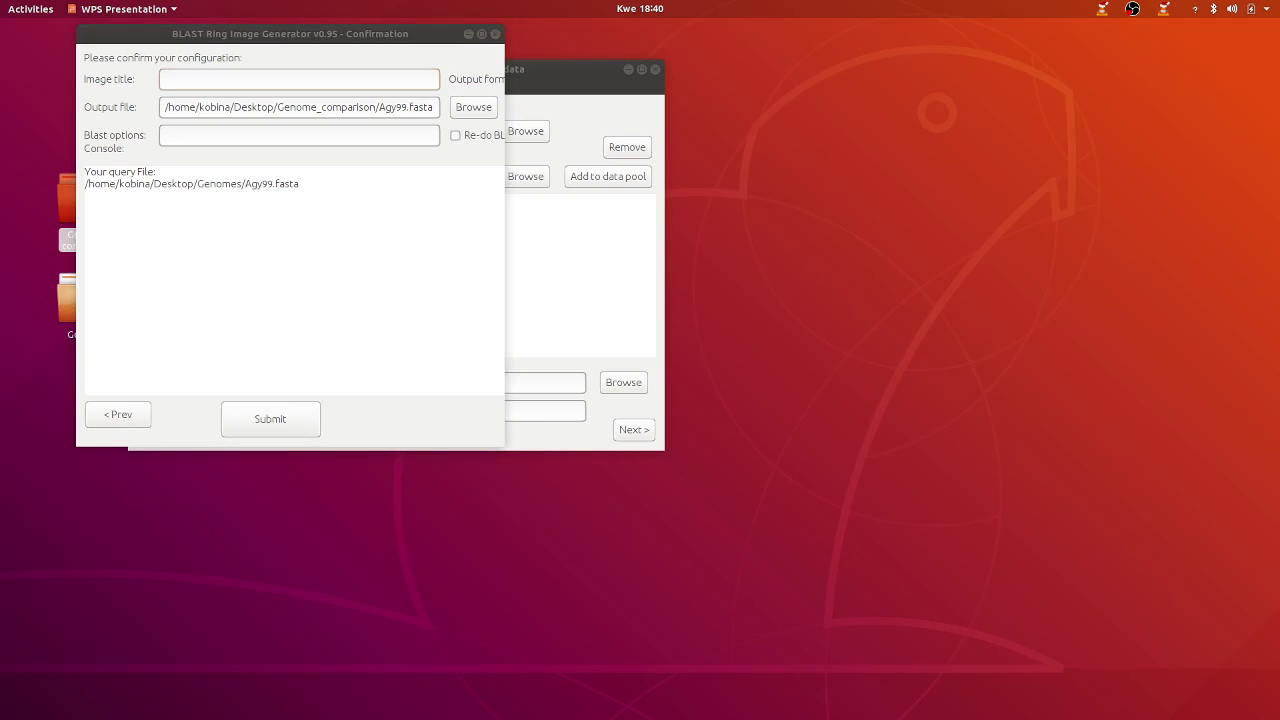
key(alt+Tab)
key(alt+Tab)
drag(351, 34, 424, 44)
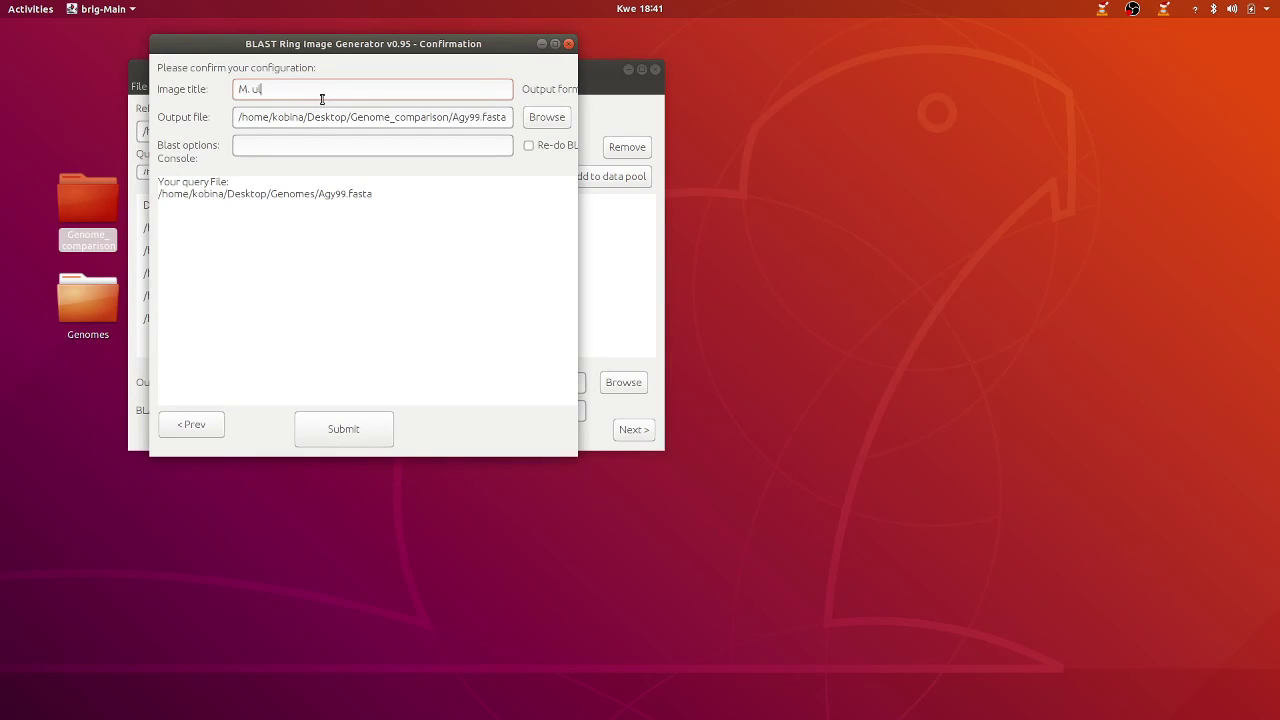
Enter M. ulcerans Agy99 Genome as the image title
text(cerans Agy99)
key(BackSpace)
key(BackSpace)
text(.Ge)
key(BackSpace)
key(BackSpace)
key(BackSpace)
text(Genome)
Change the output file name to Comparison within the Genome_comparison folder
click(508, 119)
key(BackSpace)
key(BackSpace)
key(BackSpace)
key(BackSpace)
key(BackSpace)
key(BackSpace)
key(BackSpace)
key(BackSpace)
key(BackSpace)
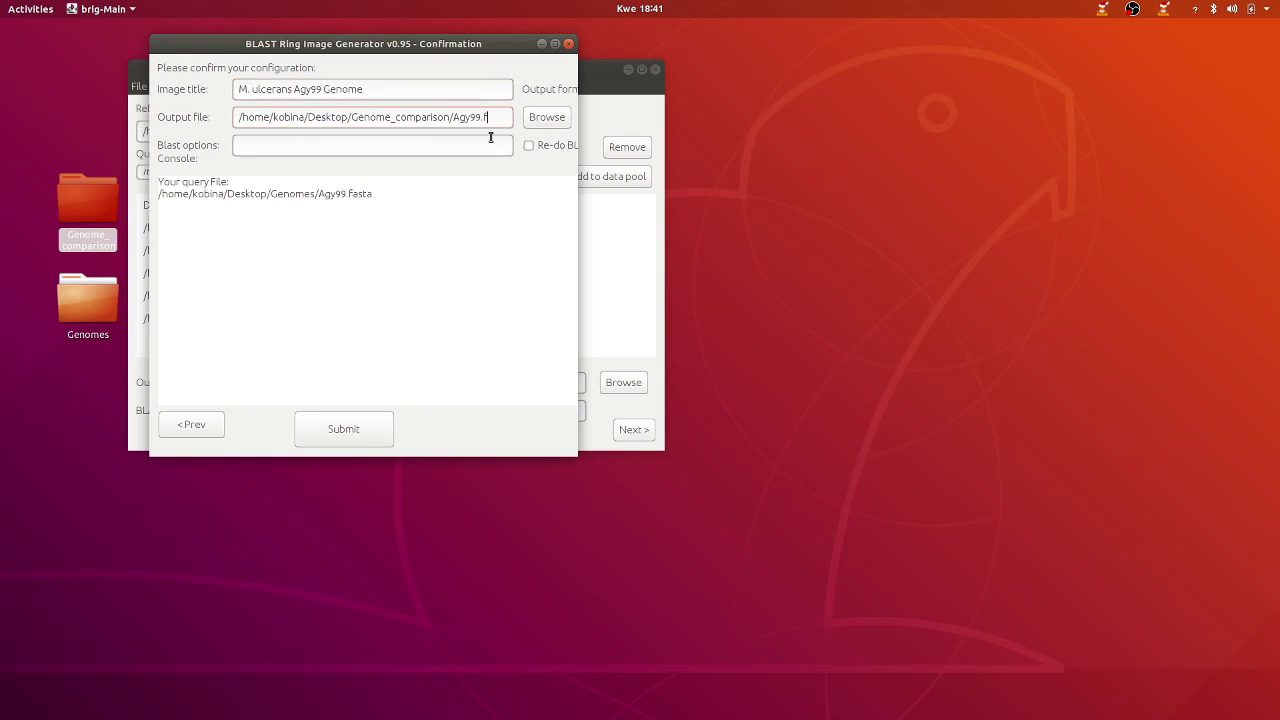
key(BackSpace)
key(BackSpace)
text(Comparison)
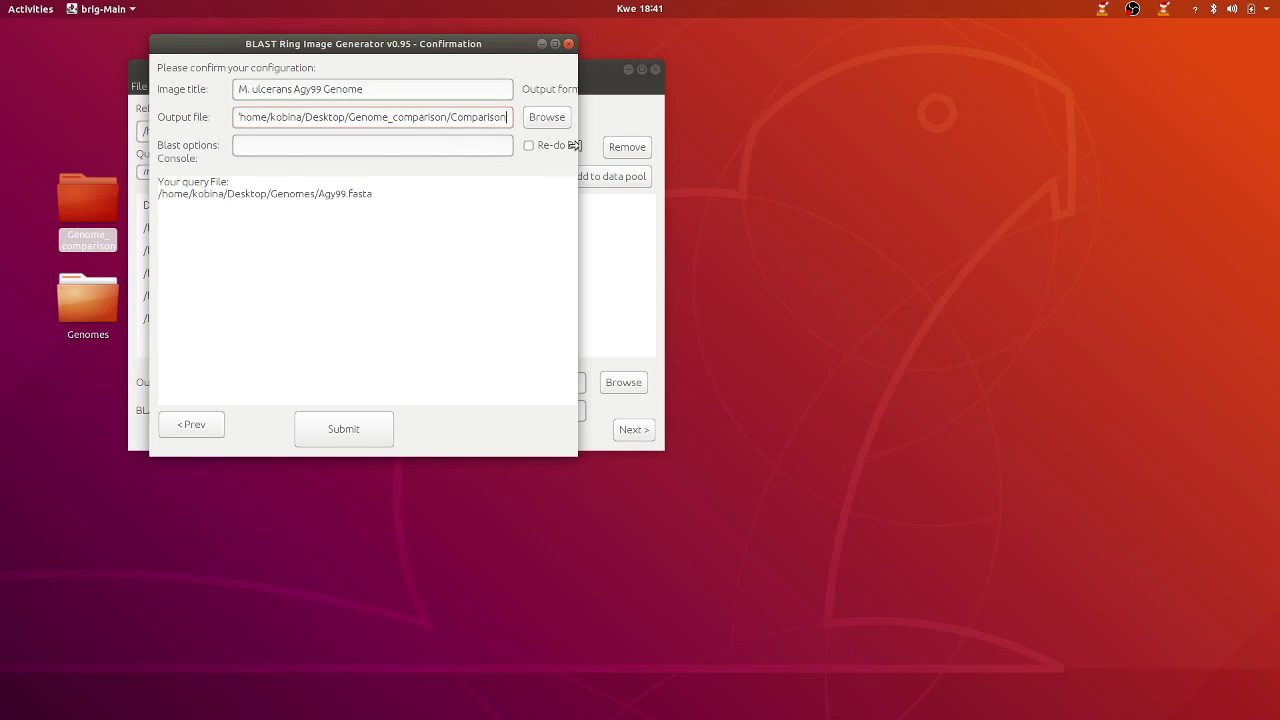
Widen the confirmation window and examine the available output formats for the image
drag(577, 146, 728, 140)
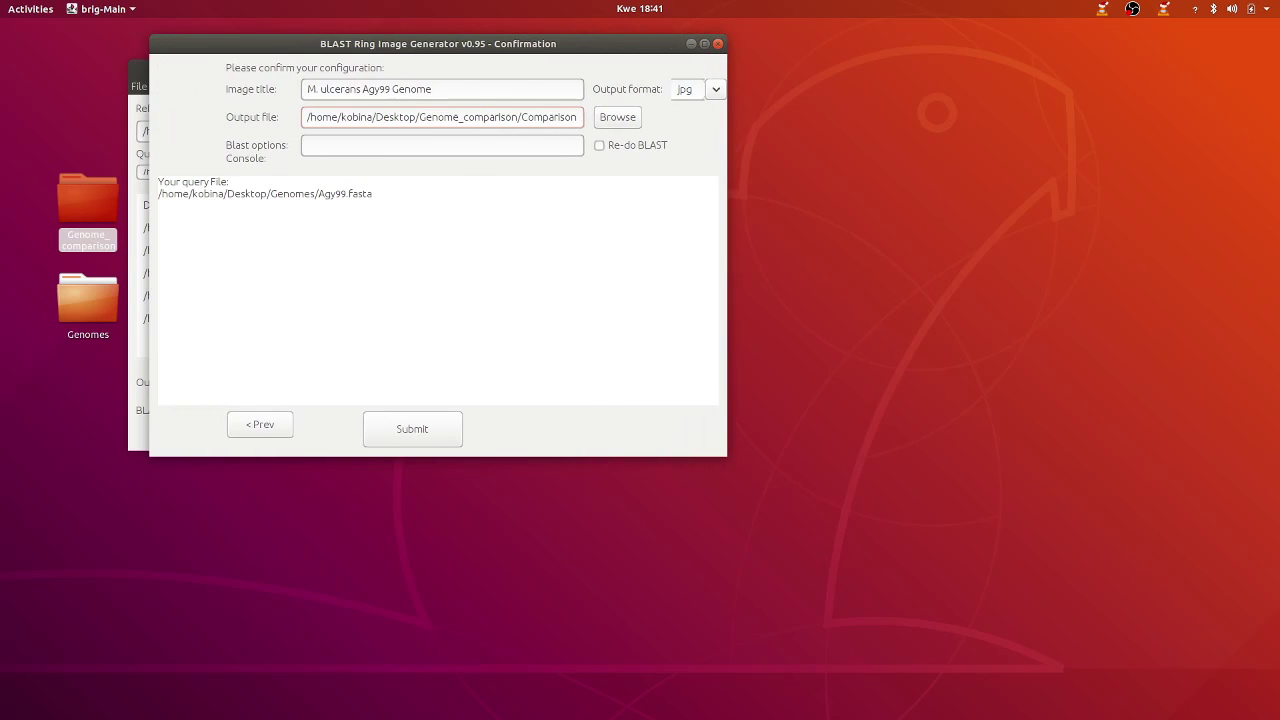
click(742, 143)
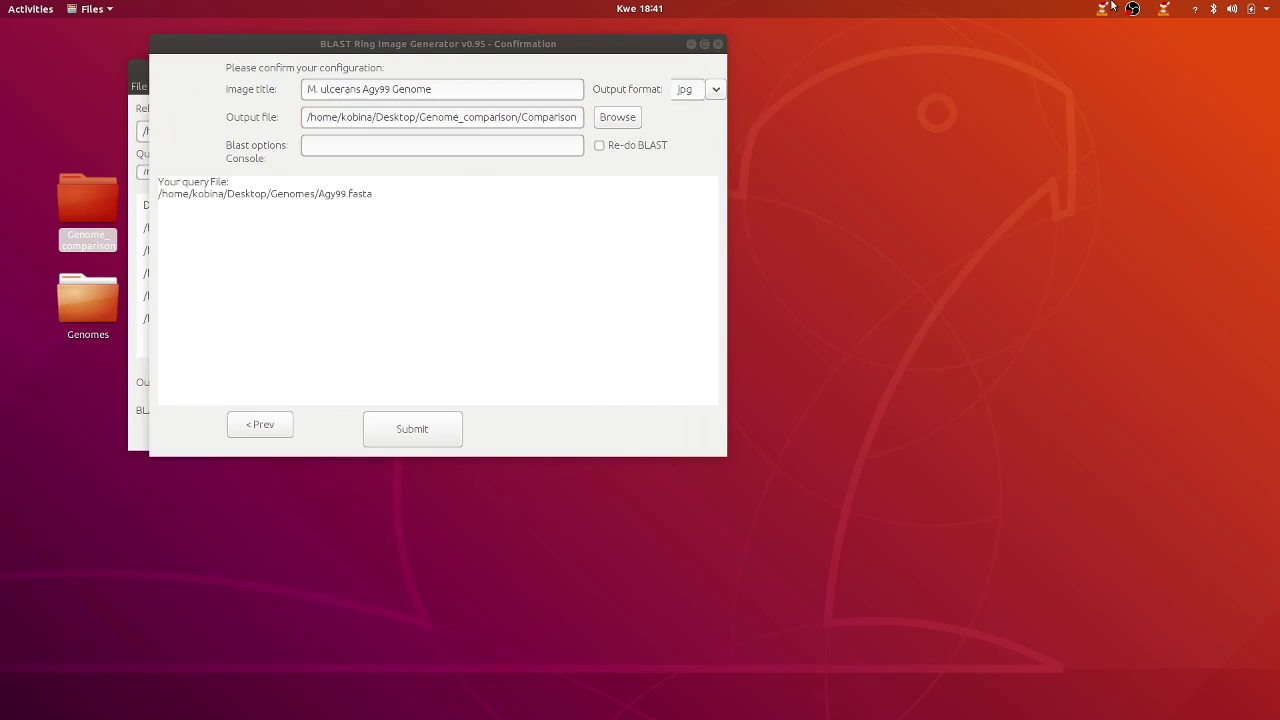
click(683, 97)
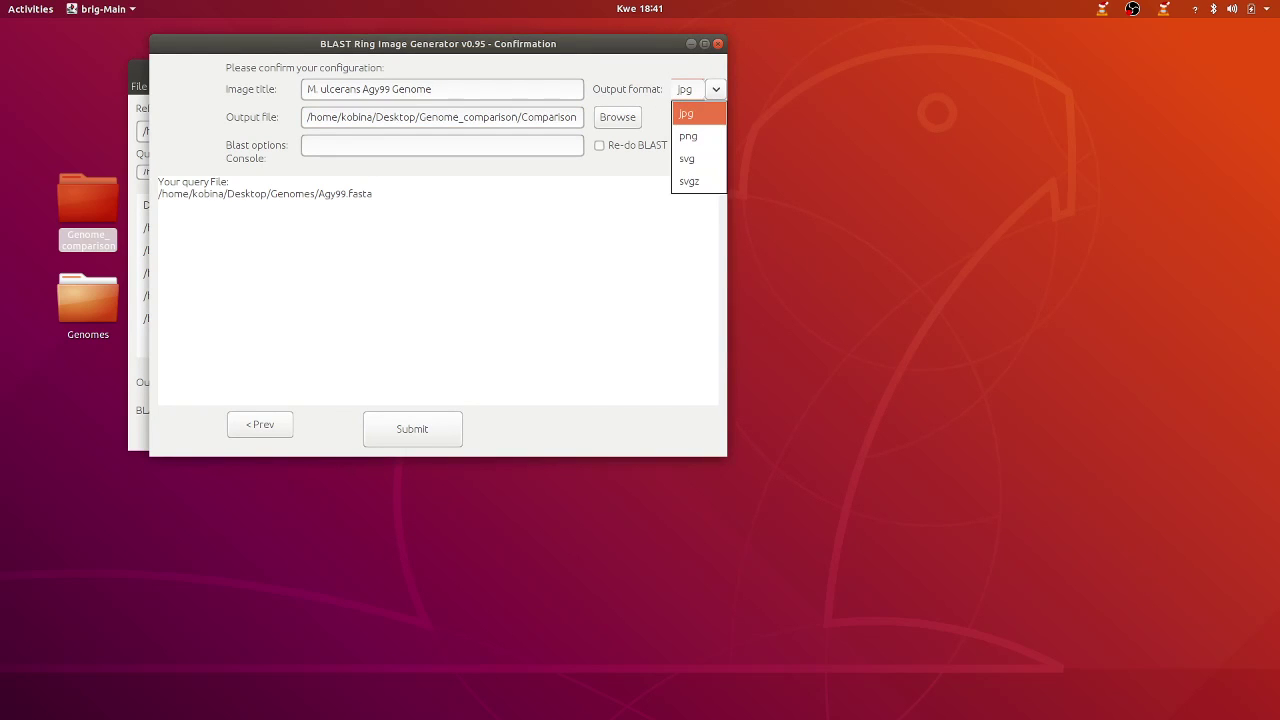
key(Return)
key(alt+Tab)
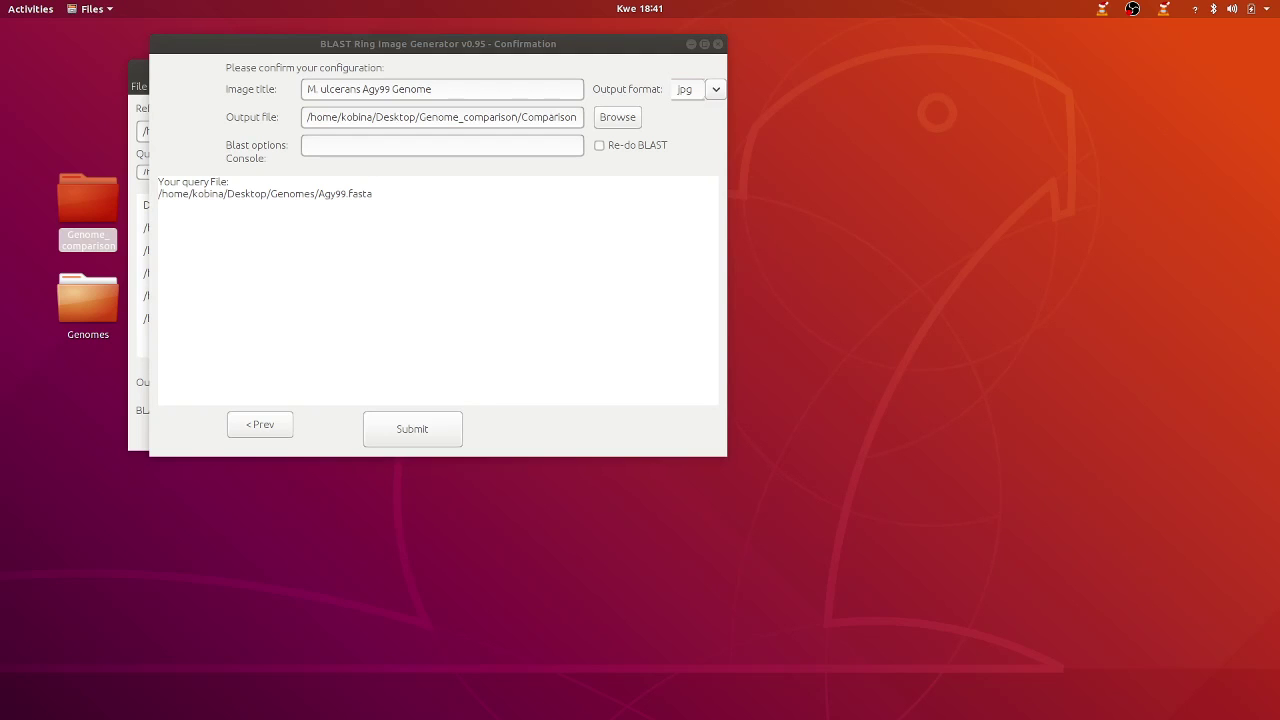
click(716, 89)
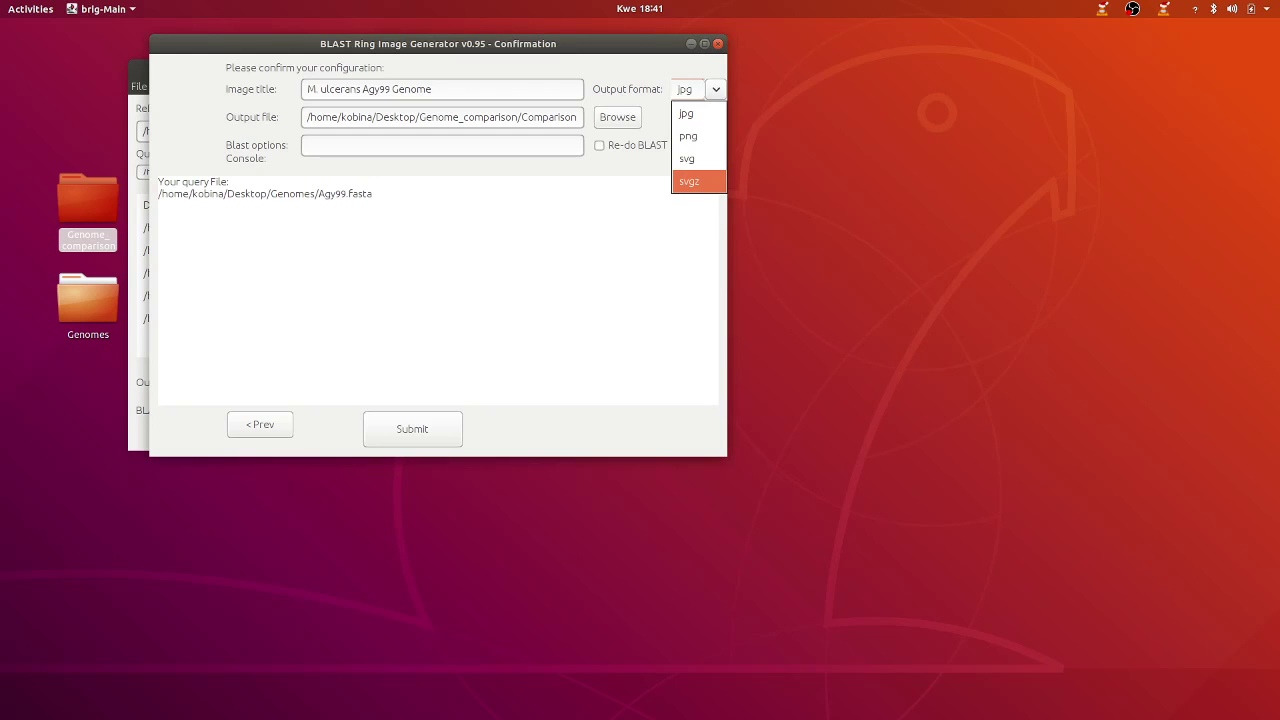
key(Escape)
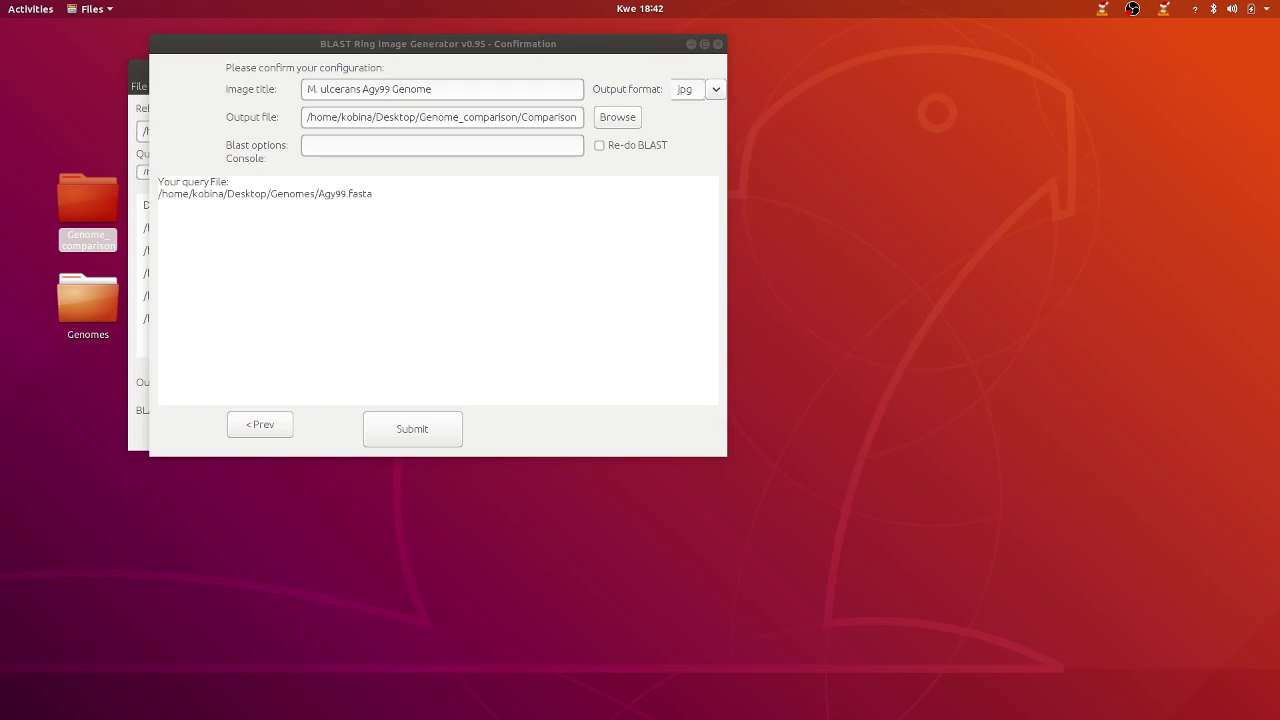
click(717, 90)
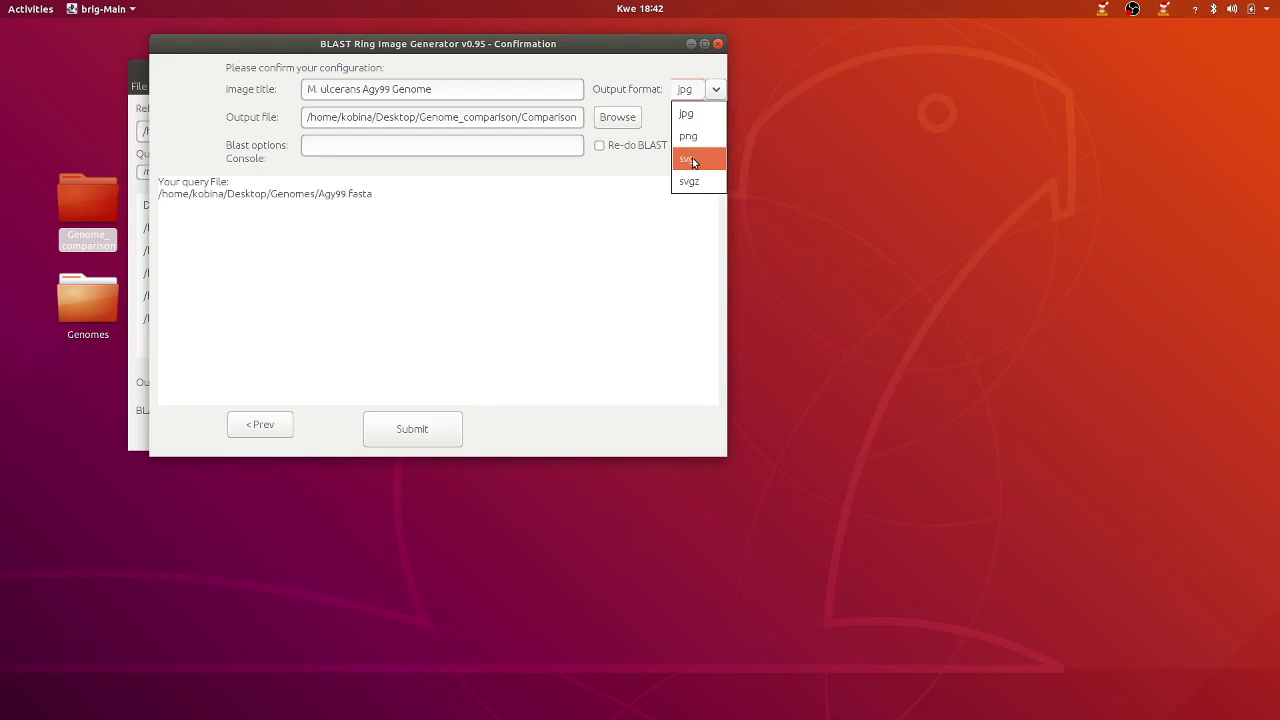
click(606, 250)
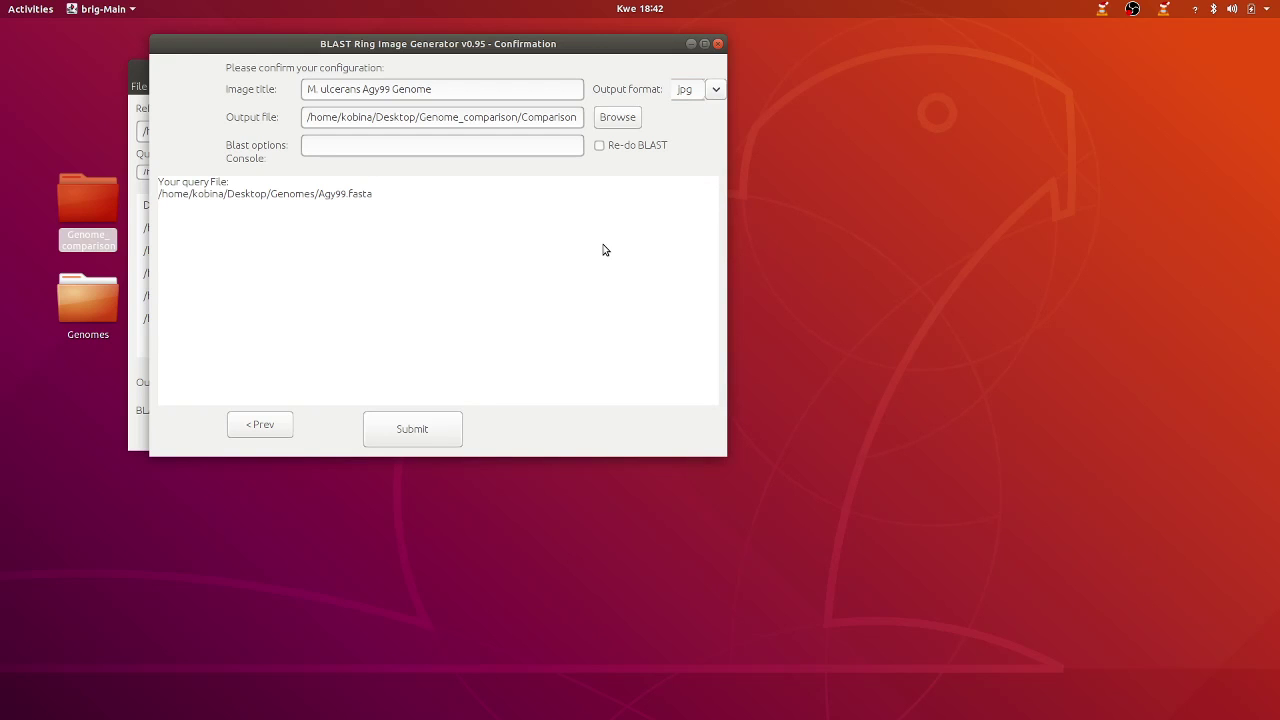
click(712, 93)
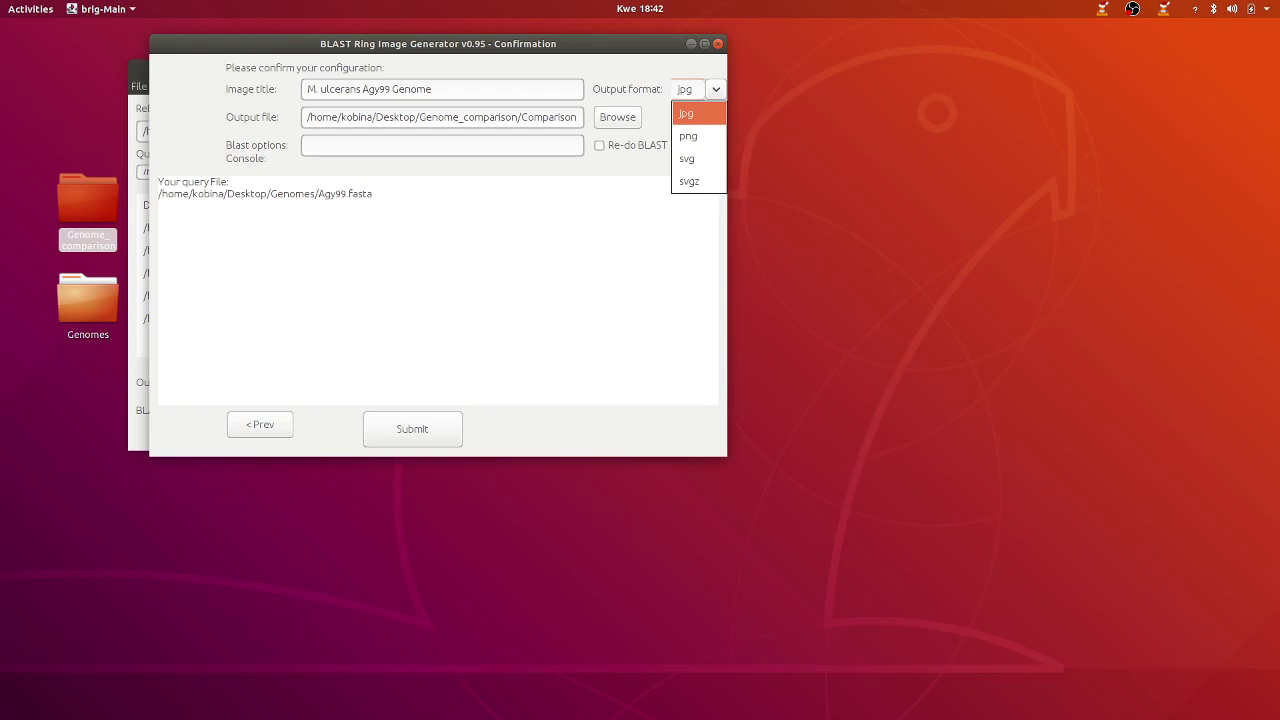
click(800, 200)
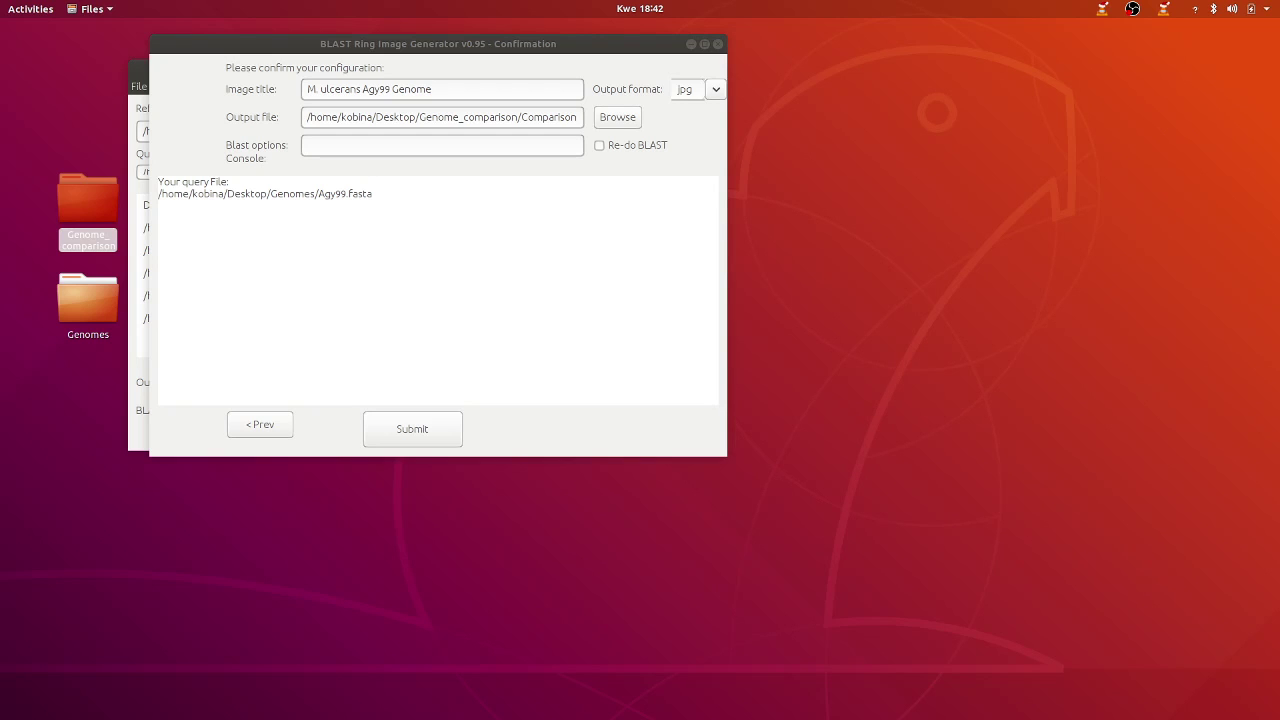
Submit the configuration to generate the comparison image, and open the Genome_comparison folder from the desktop in a maximized window
click(340, 337)
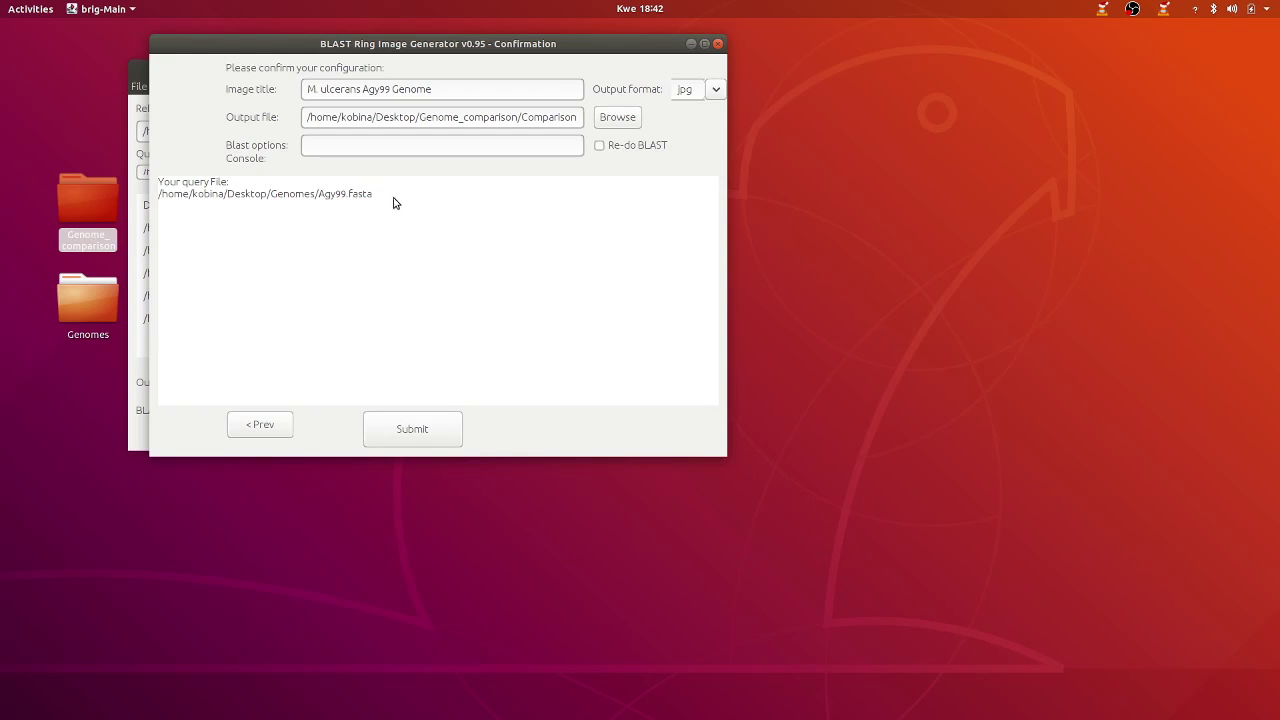
click(423, 429)
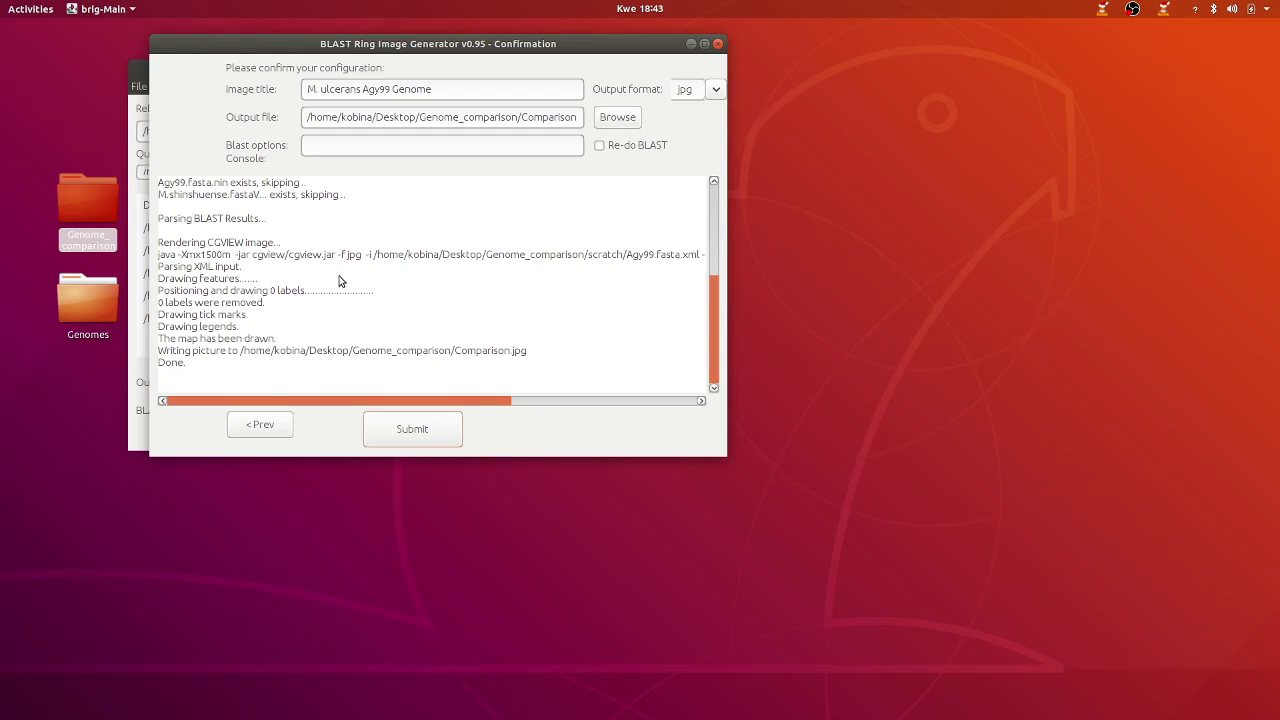
double_click(88, 200)
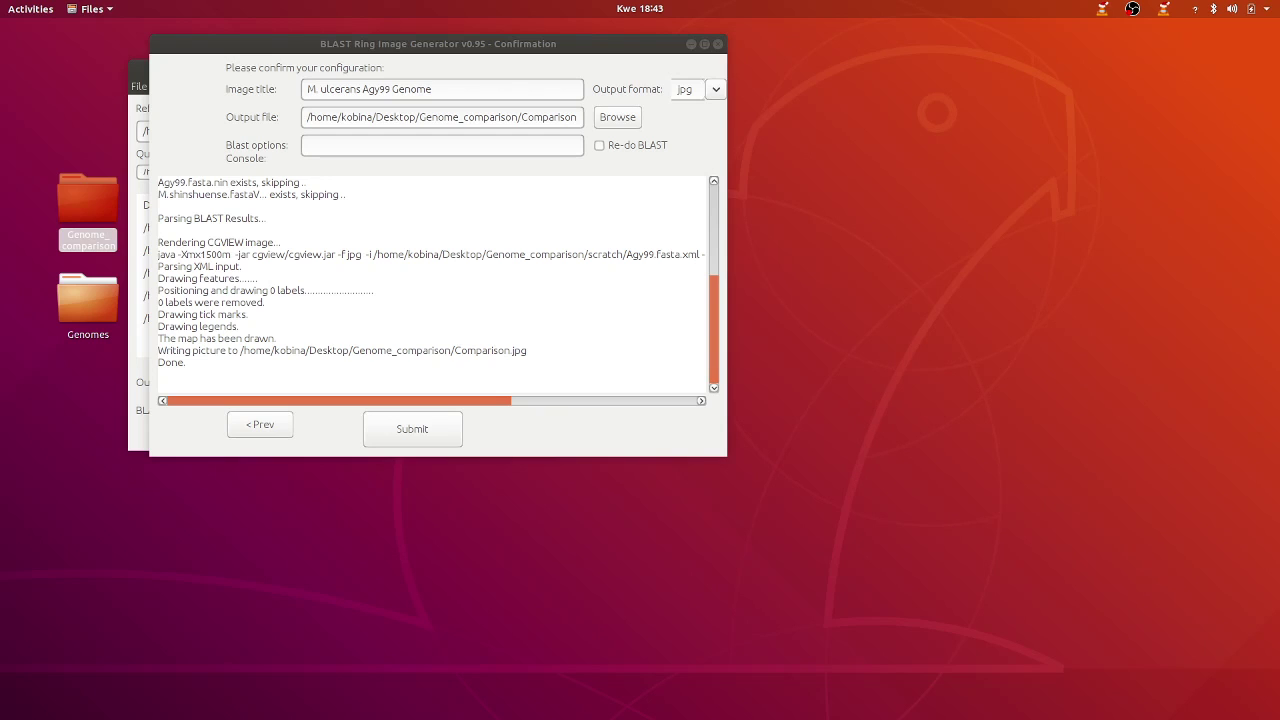
click(87, 200)
double_click(87, 234)
drag(1279, 152, 650, 110)
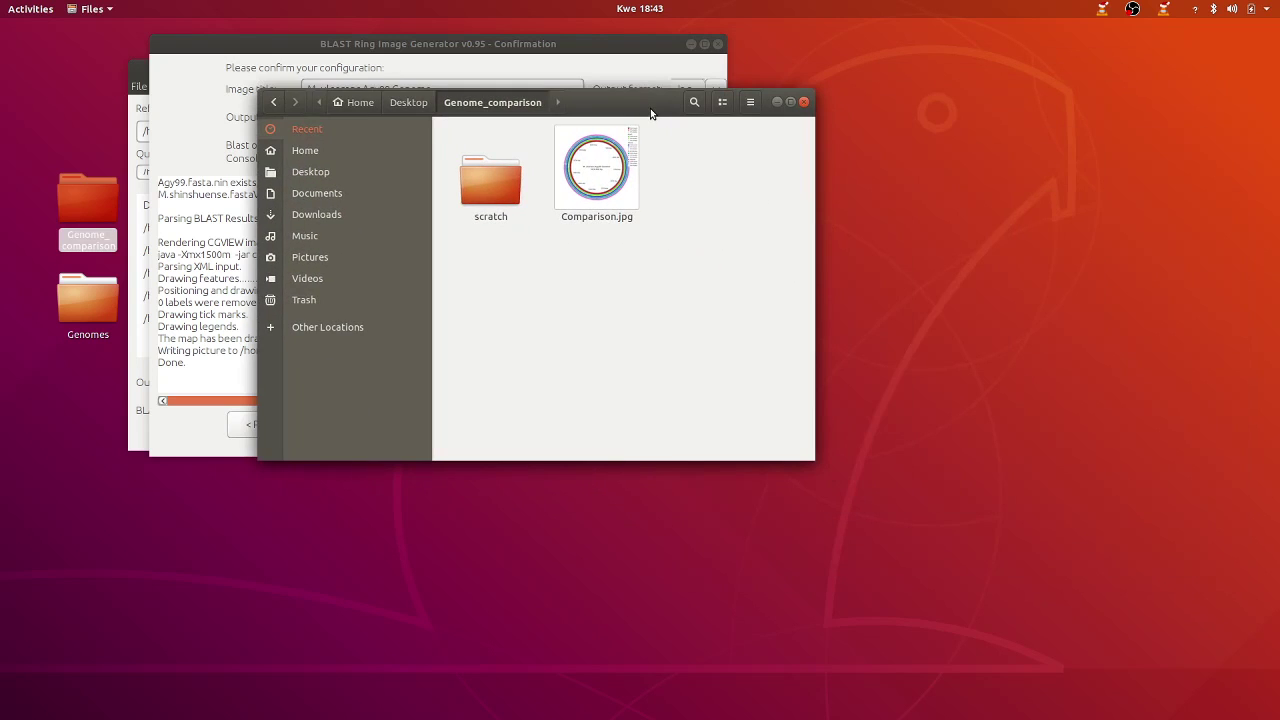
double_click(650, 111)
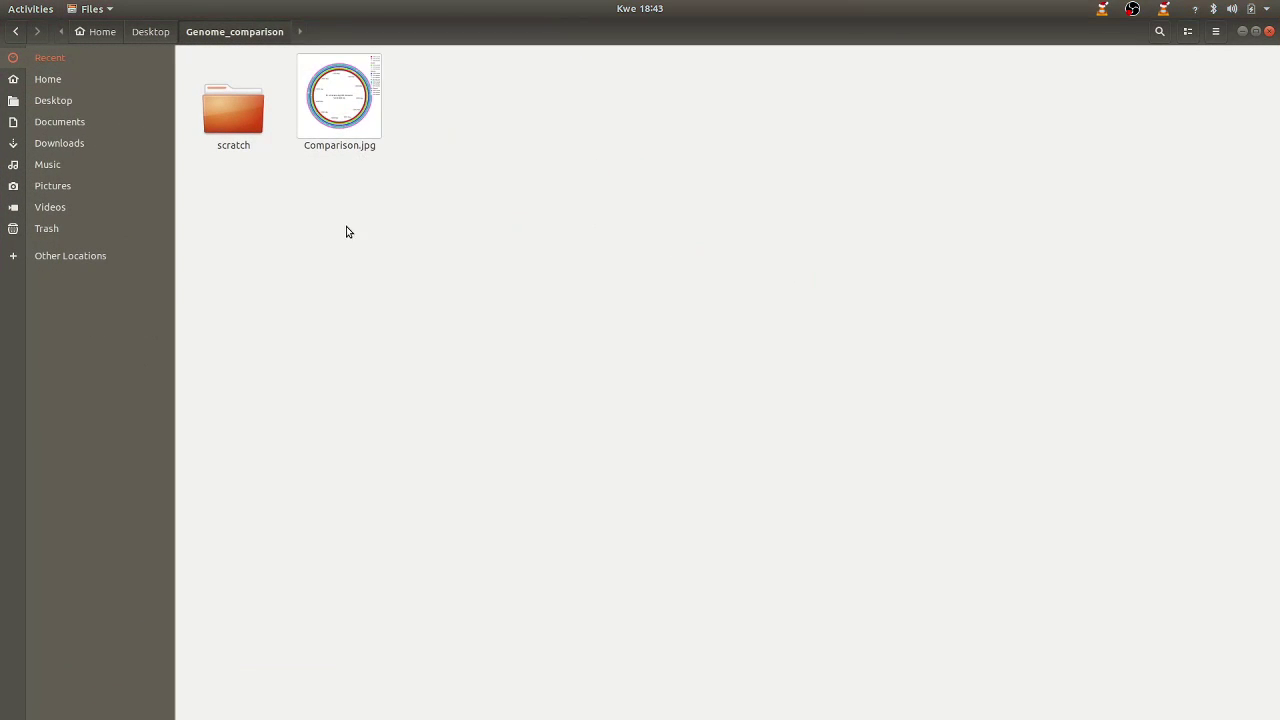
Open Comparison.jpg in Image Viewer and view the circular genome comparison full screen
click(335, 118)
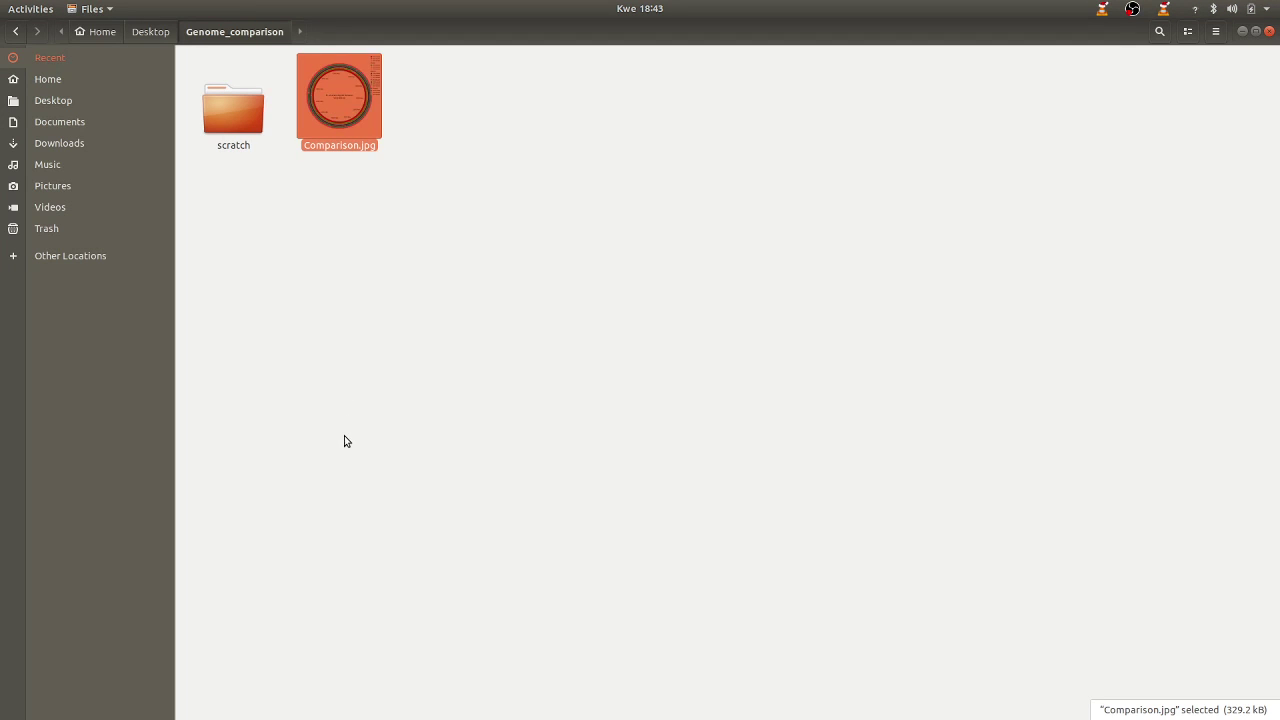
click(385, 316)
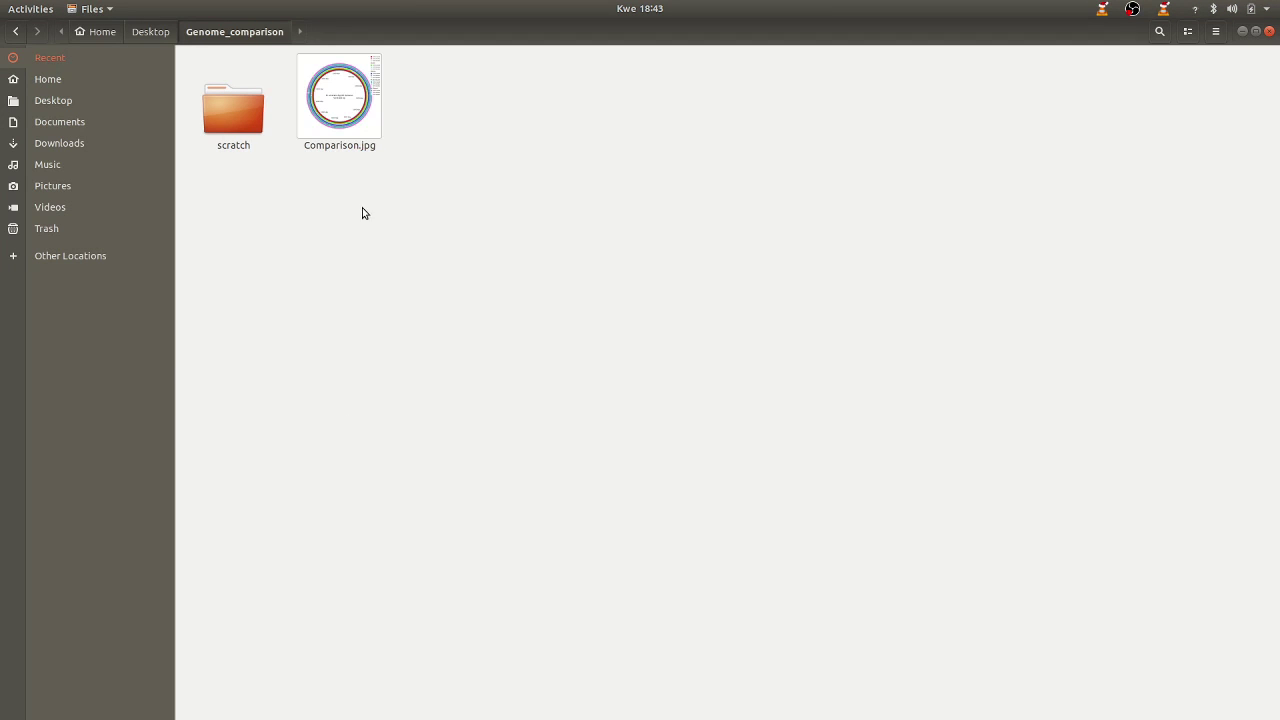
double_click(354, 108)
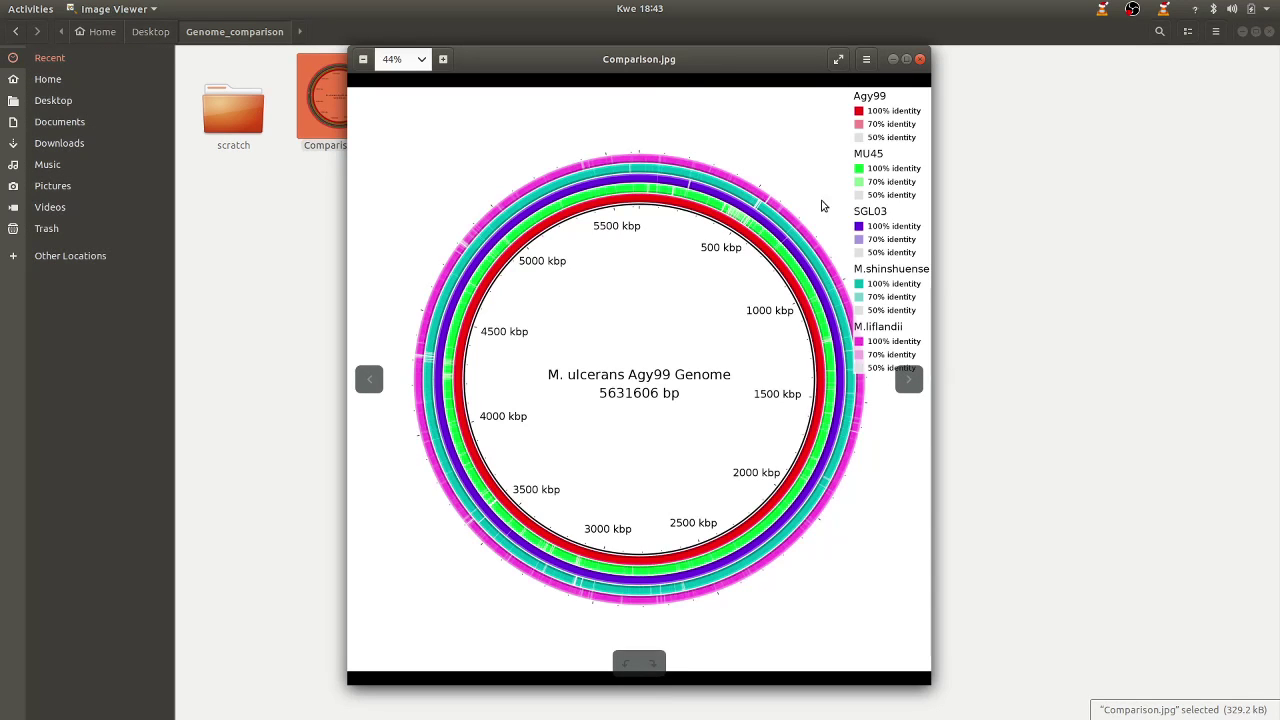
drag(679, 61, 567, 58)
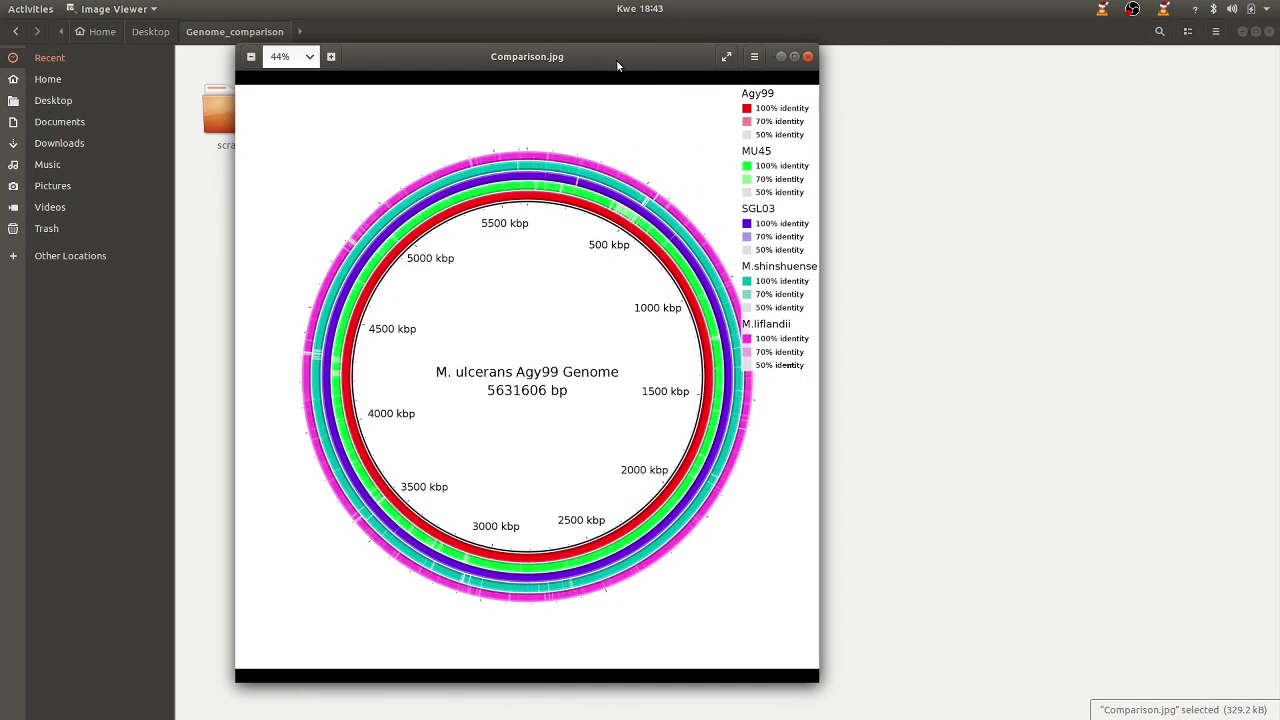
click(729, 57)
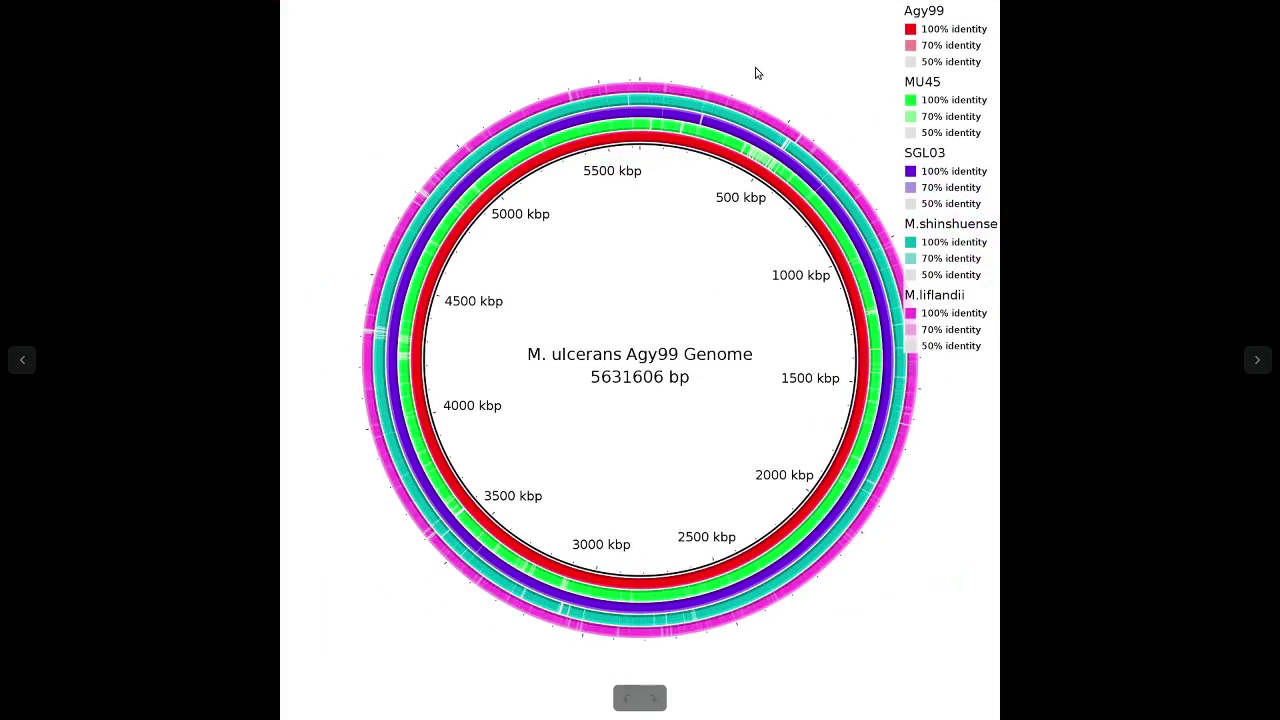